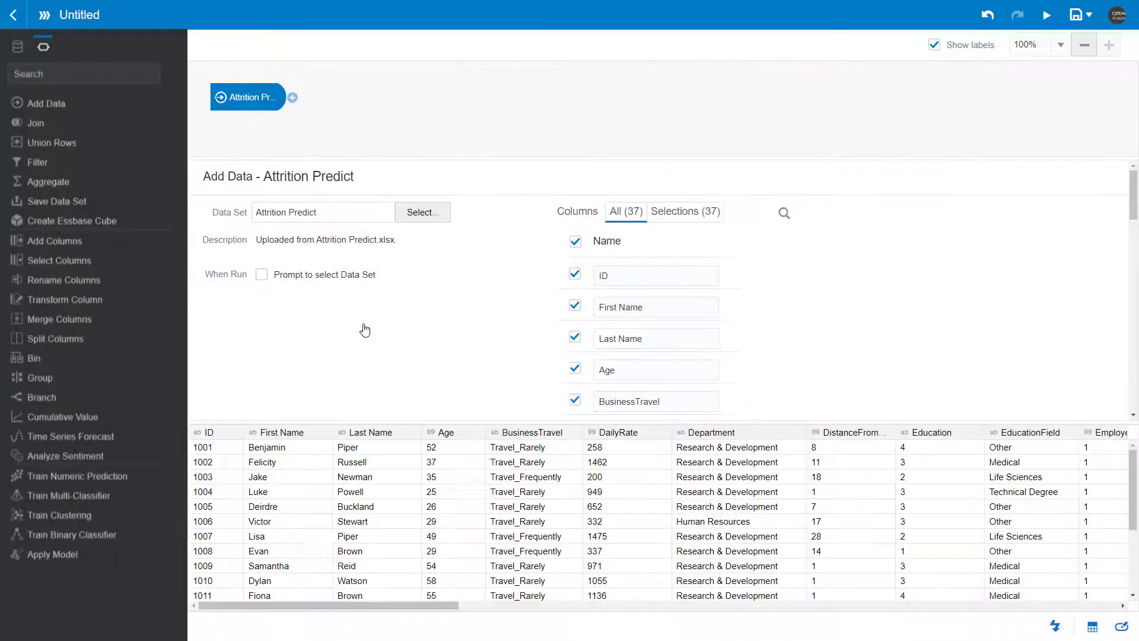
- Add an Apply Model step after the Attrition Predict data, using the Naive Bayes - Attrition Train Model
{"action": "left_click", "coordinate": [292, 99]}
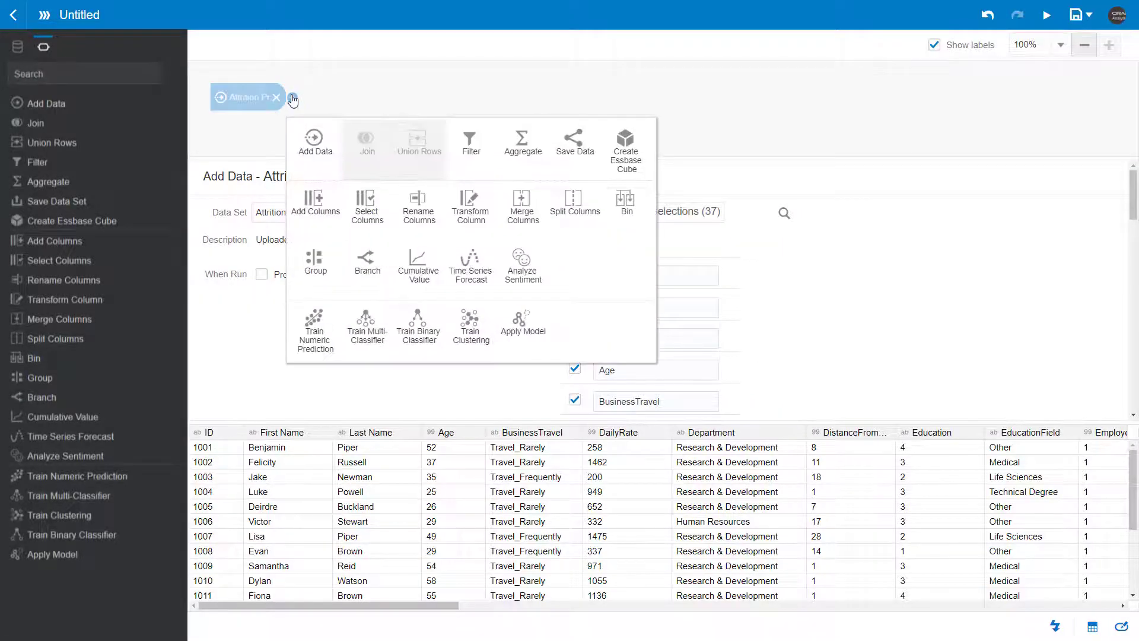
{"action": "left_click", "coordinate": [526, 325]}
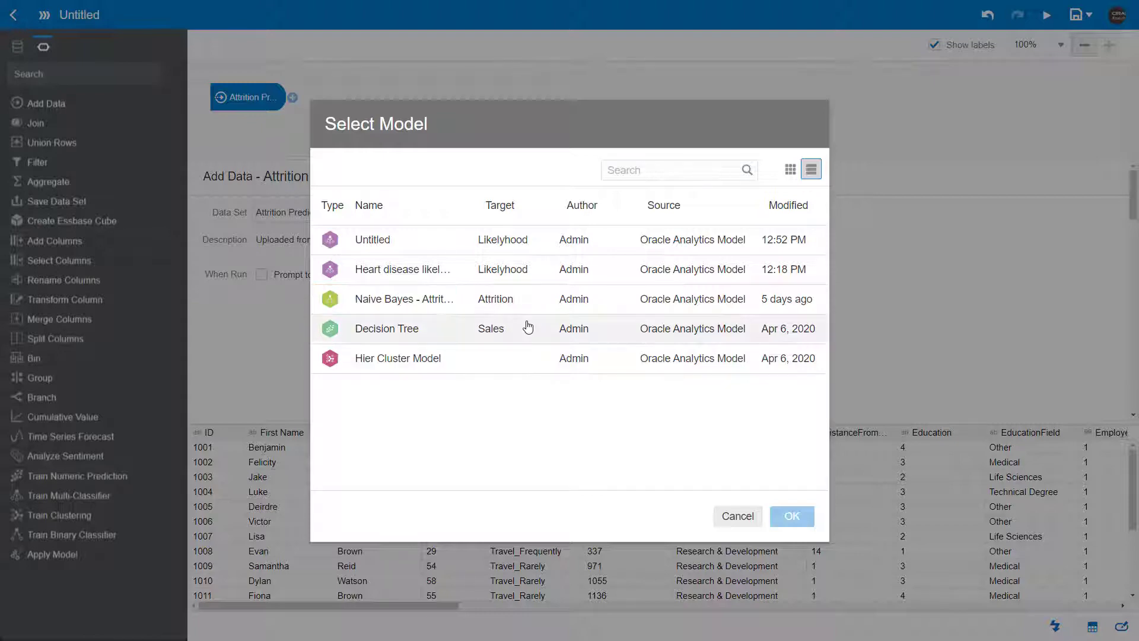
{"action": "double_click", "coordinate": [423, 296]}
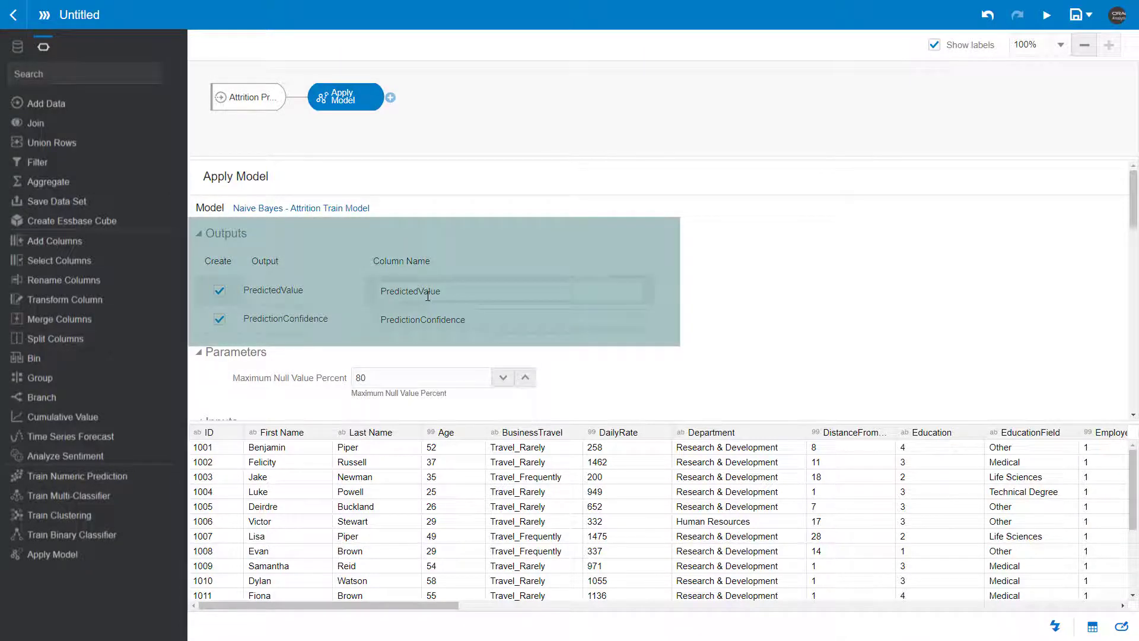
- Rename the model's output columns to PredictedAttrition for the predicted value and PredictedConfidence for the prediction confidence
{"action": "left_click_drag", "start_coordinate": [442, 290], "coordinate": [420, 289]}
{"action": "type", "text": "A"}
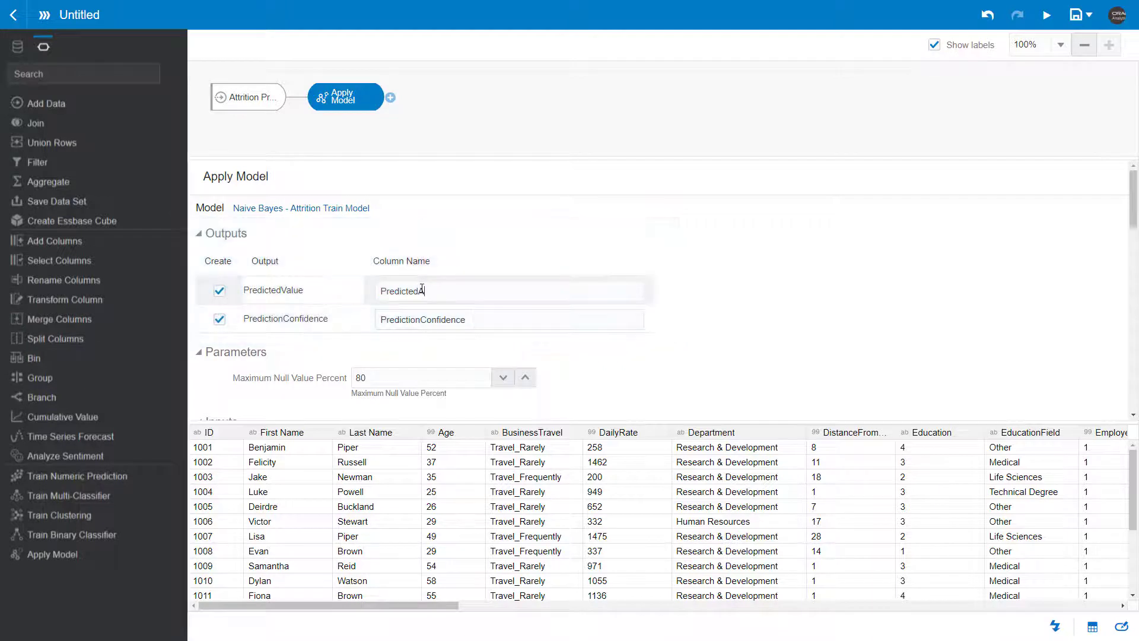
{"action": "type", "text": "ttrition"}
{"action": "left_click", "coordinate": [422, 320]}
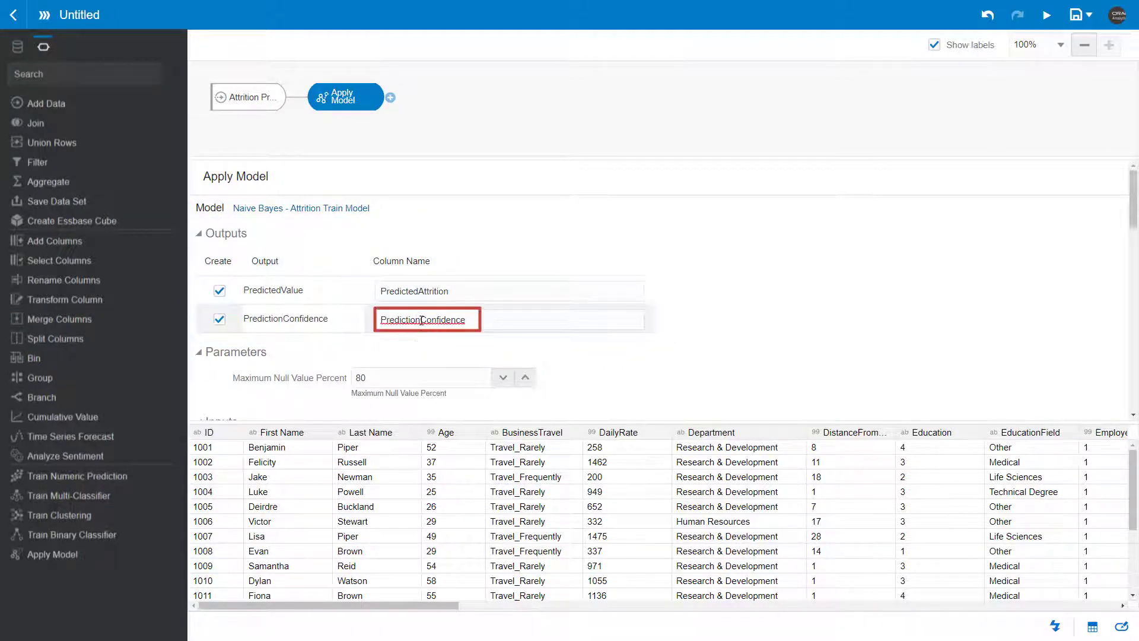
{"action": "key", "text": "BackSpace"}
{"action": "key", "text": "BackSpace"}
{"action": "key", "text": "BackSpace"}
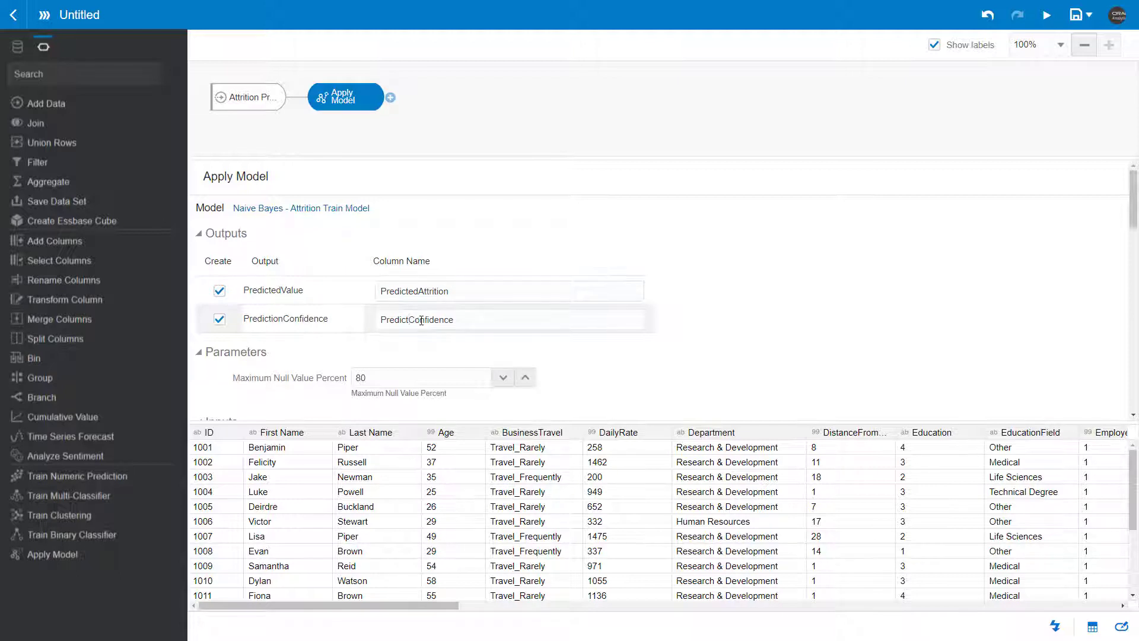
{"action": "type", "text": "ed"}
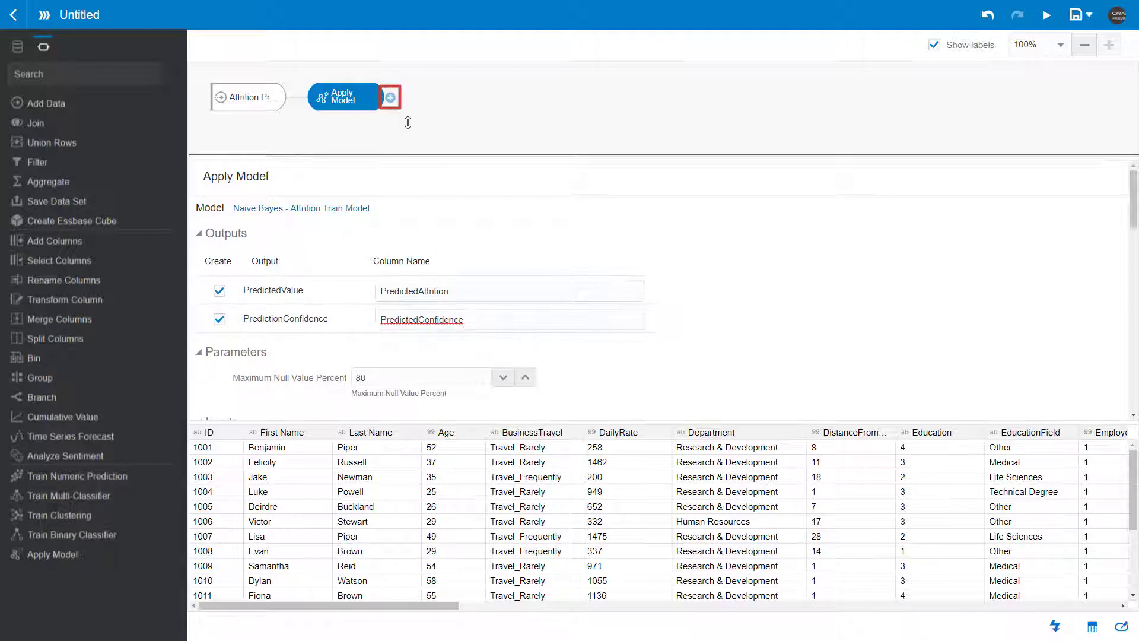
- Add a Save Data step after Apply Model and name its output data set Attrition Predicted Data
{"action": "left_click", "coordinate": [391, 98]}
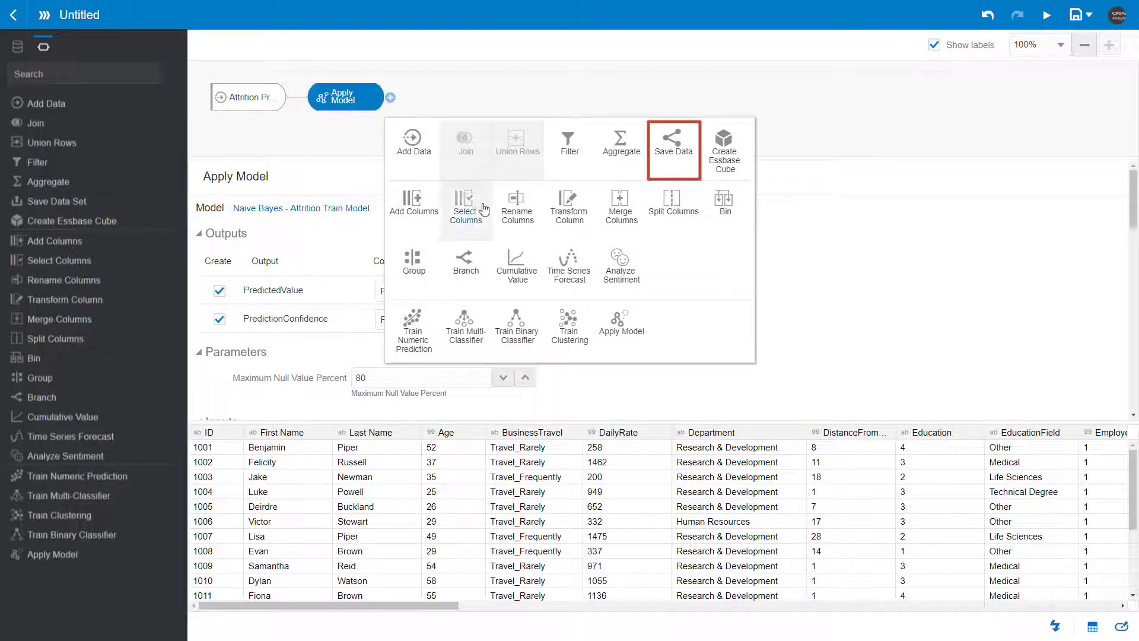
{"action": "left_click", "coordinate": [663, 155]}
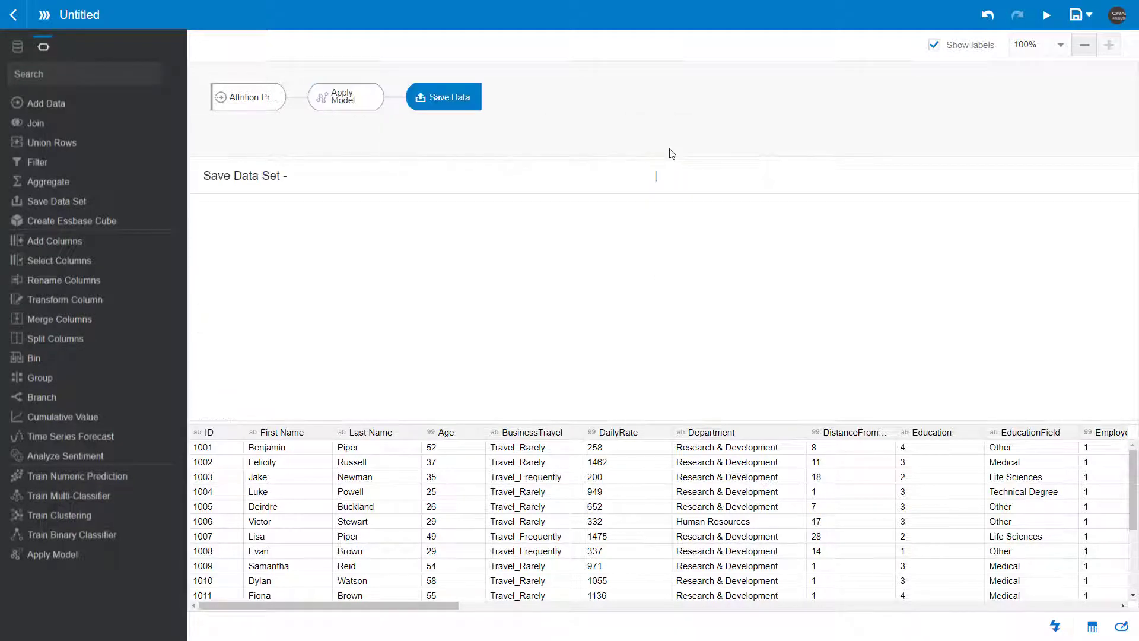
{"action": "double_click", "coordinate": [290, 212]}
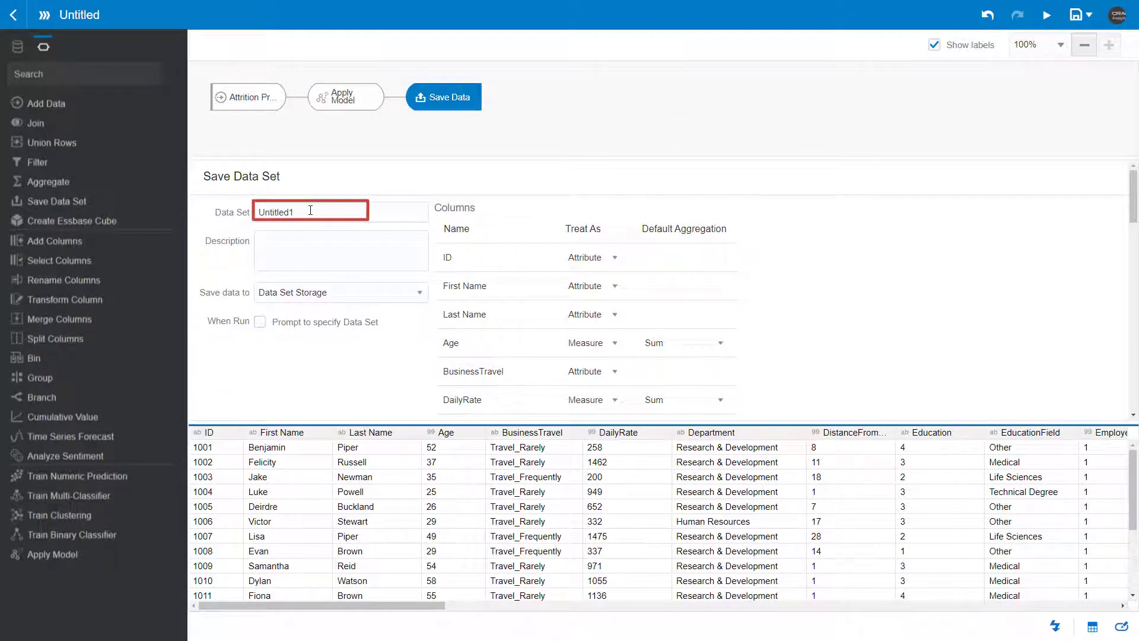
{"action": "type", "text": "Attritio"}
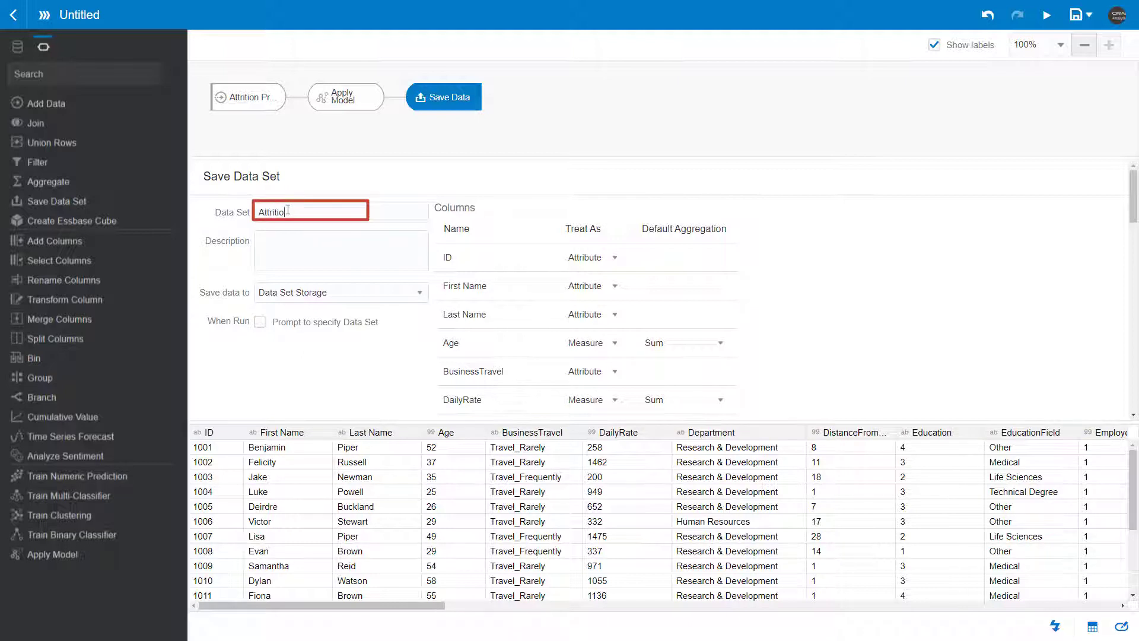
{"action": "type", "text": "n Predicted Data"}
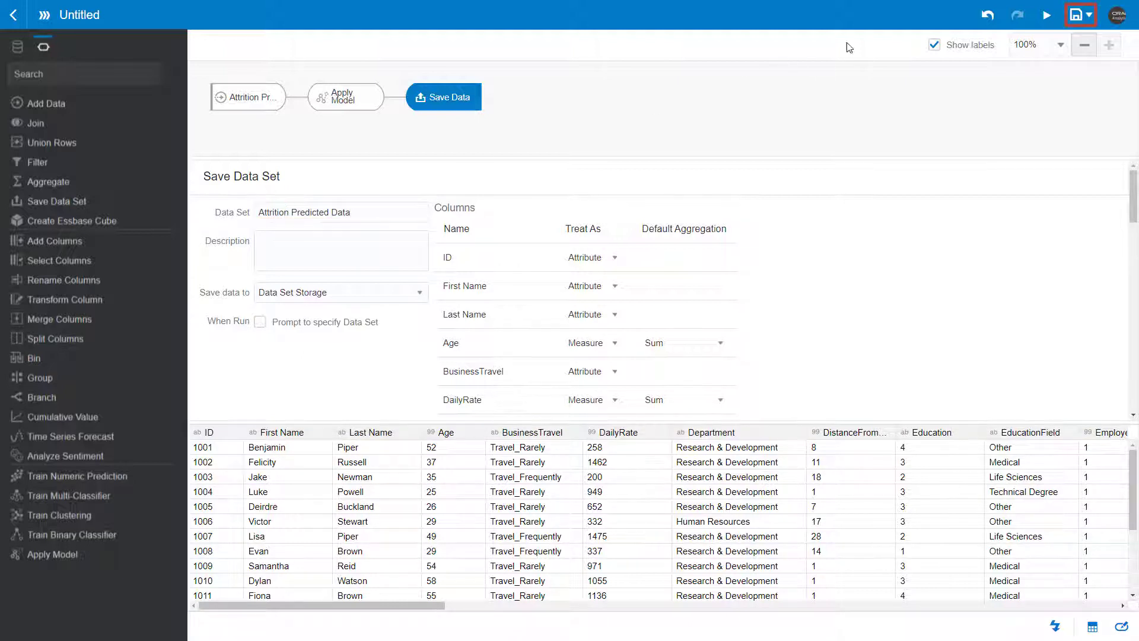
- Save the data flow as Attrition Predicted Data and run it
{"action": "left_click", "coordinate": [1075, 15]}
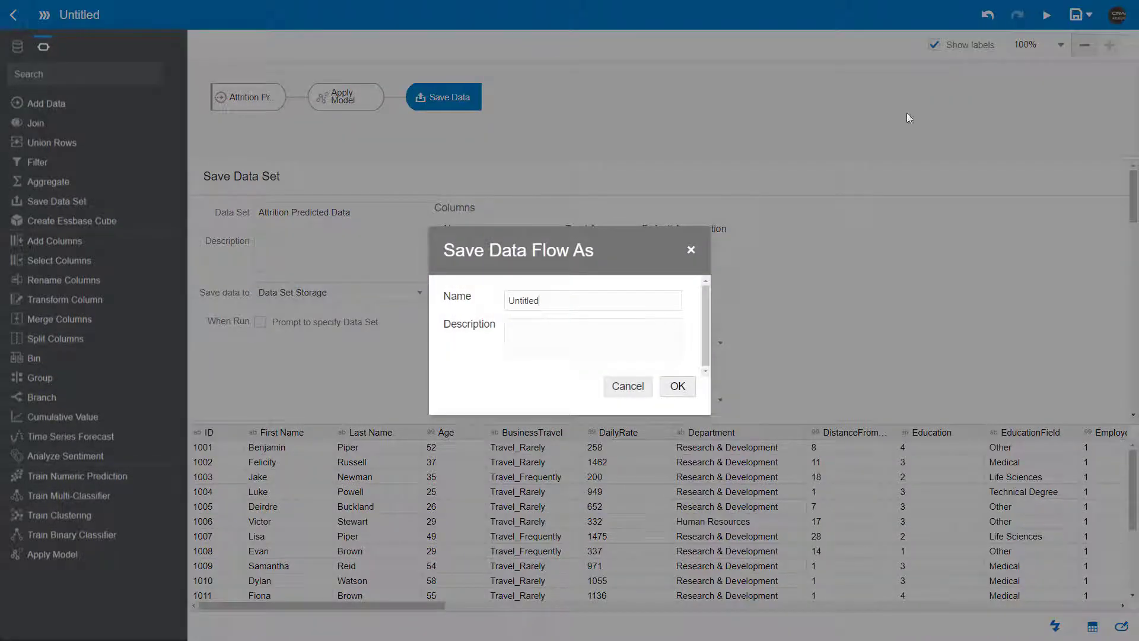
{"action": "left_click", "coordinate": [583, 301]}
{"action": "double_click", "coordinate": [528, 300]}
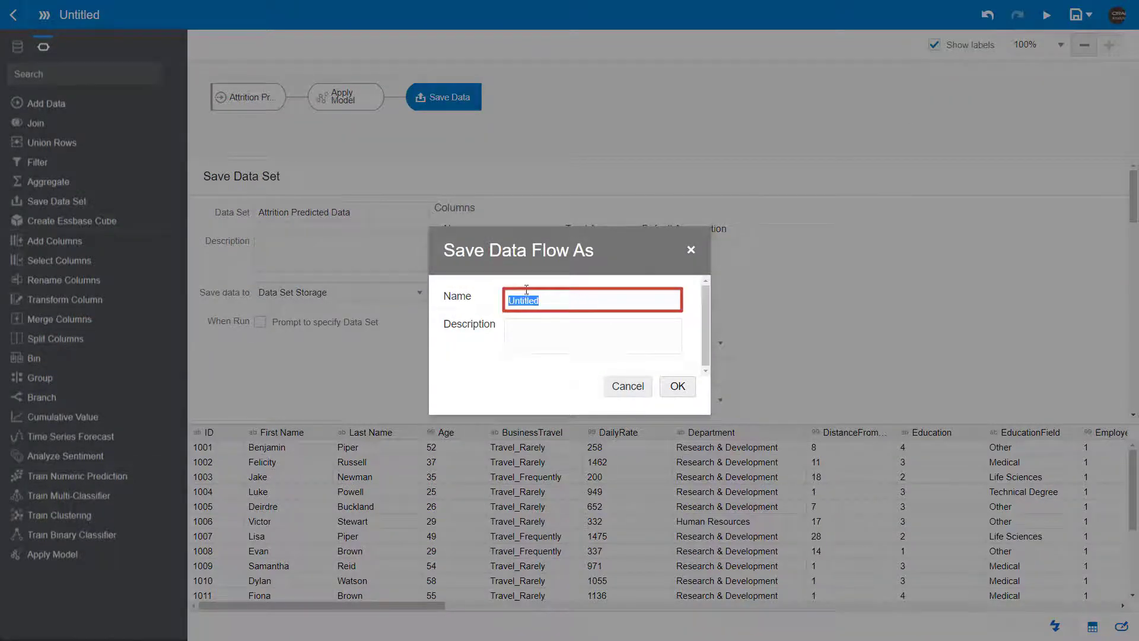
{"action": "key", "text": "BackSpace"}
{"action": "type", "text": "Attrition Predicted Data"}
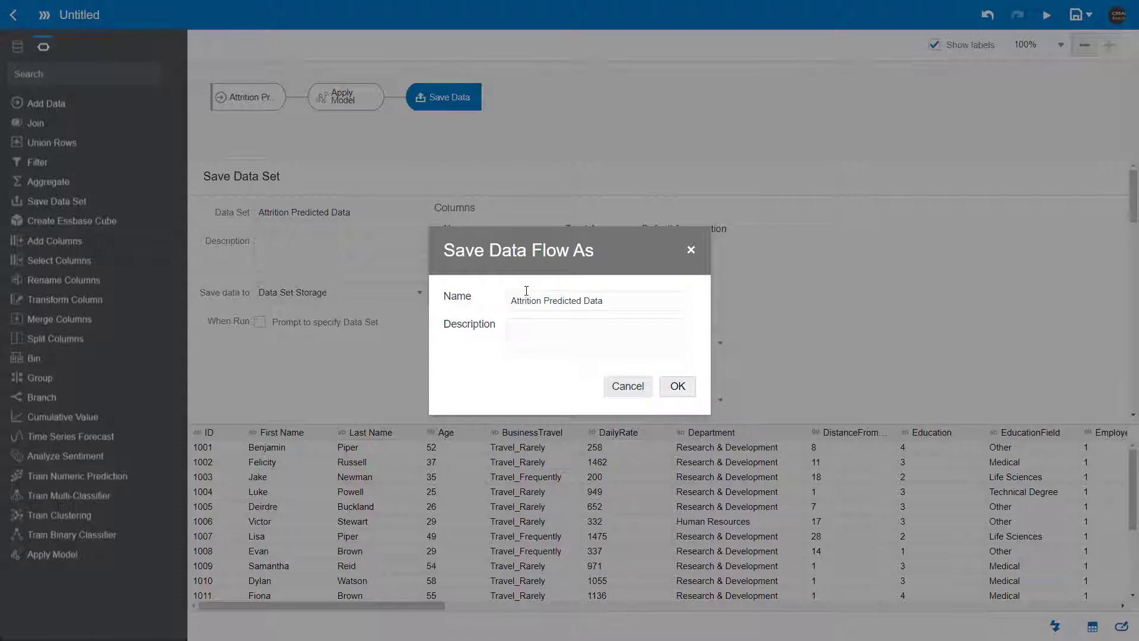
{"action": "left_click", "coordinate": [677, 386]}
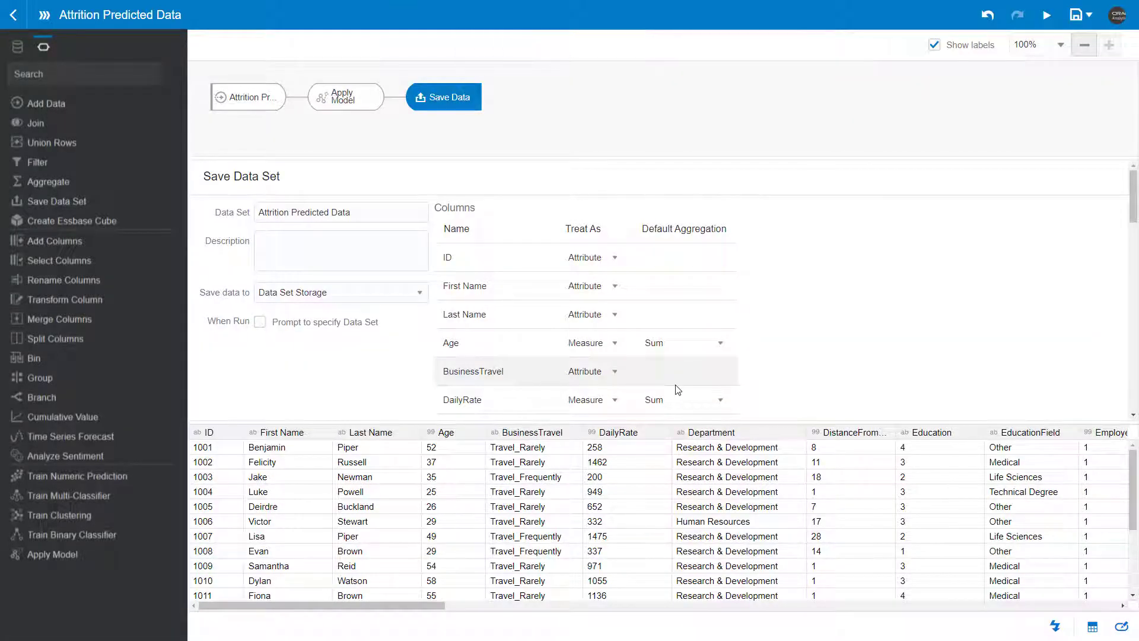
{"action": "left_click", "coordinate": [1047, 18]}
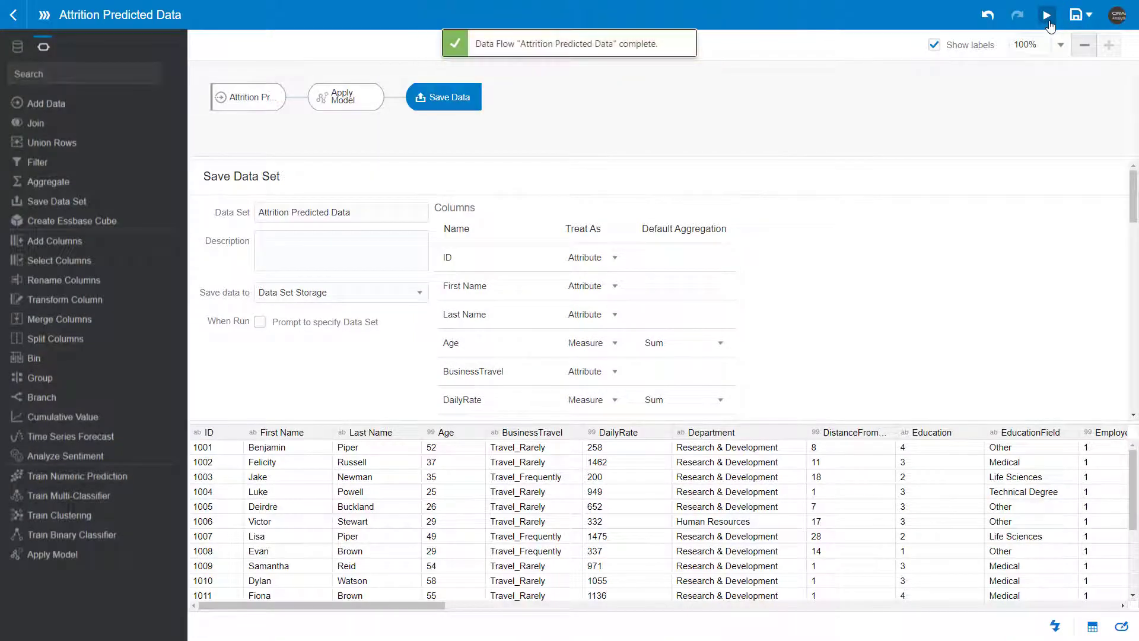
- Leave the data flow and create a new project based on the Attrition Predicted Data data set
{"action": "left_click", "coordinate": [14, 16]}
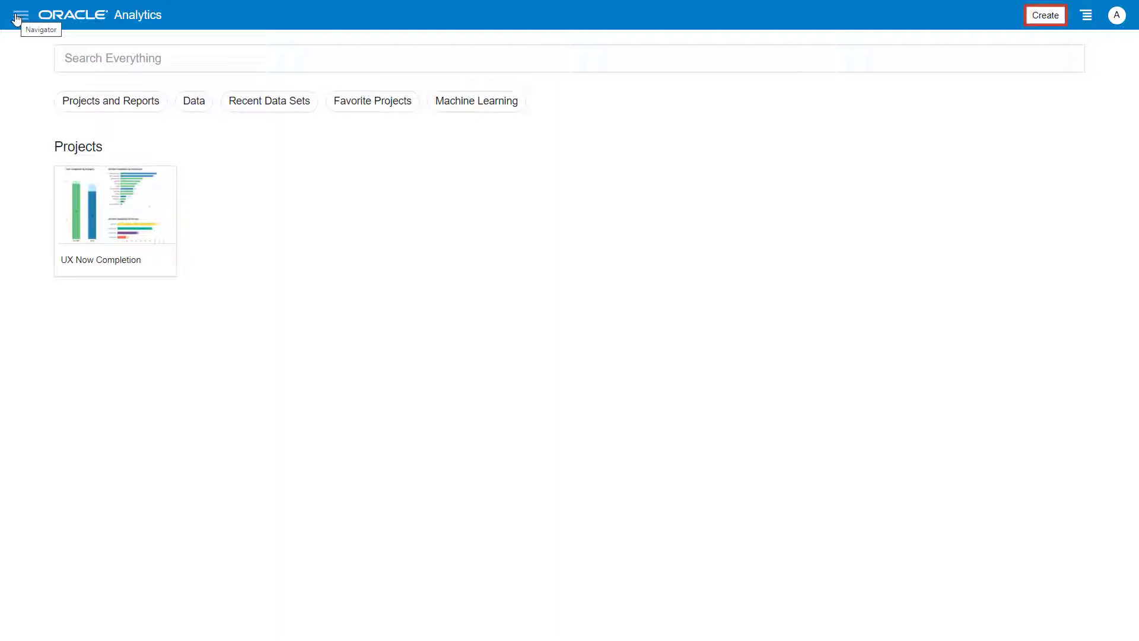
{"action": "left_click", "coordinate": [1045, 15]}
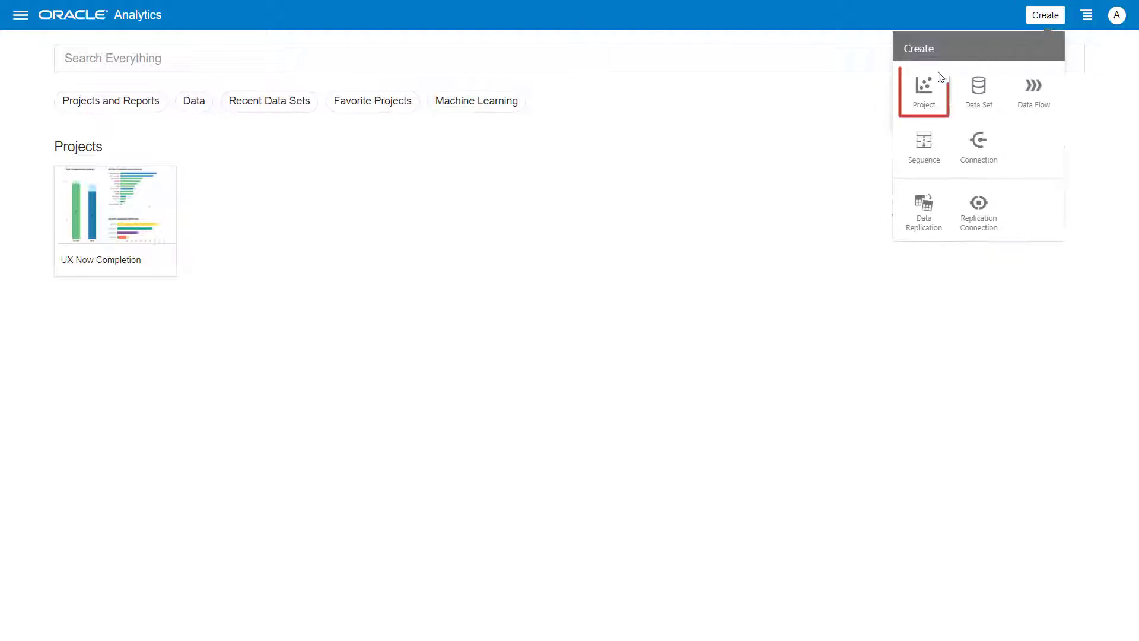
{"action": "left_click", "coordinate": [939, 77]}
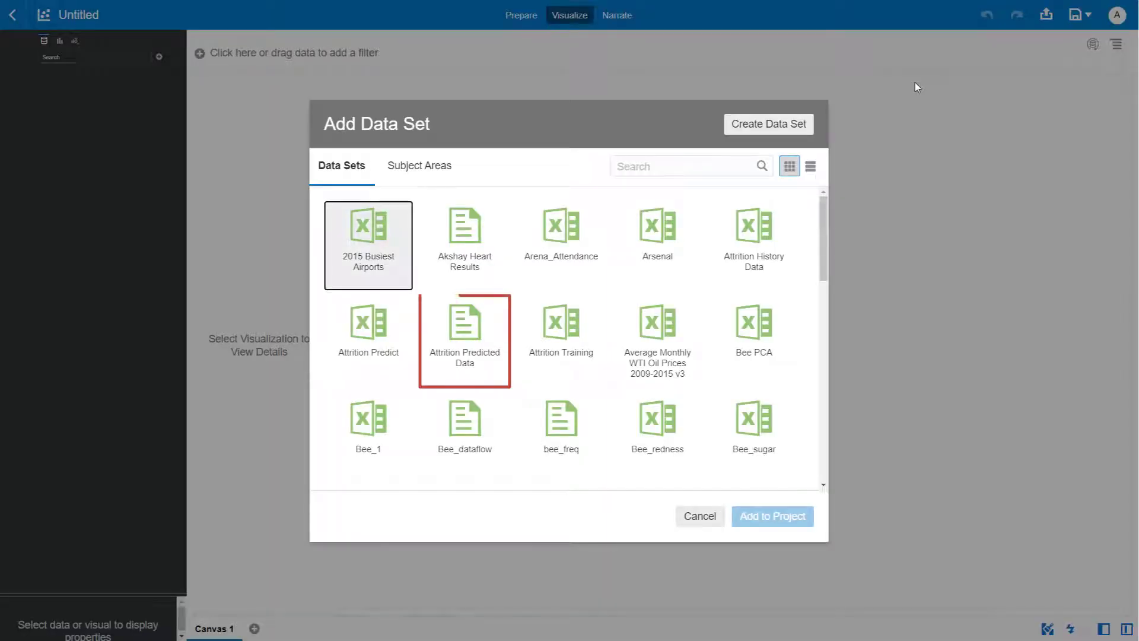
{"action": "left_click", "coordinate": [473, 354]}
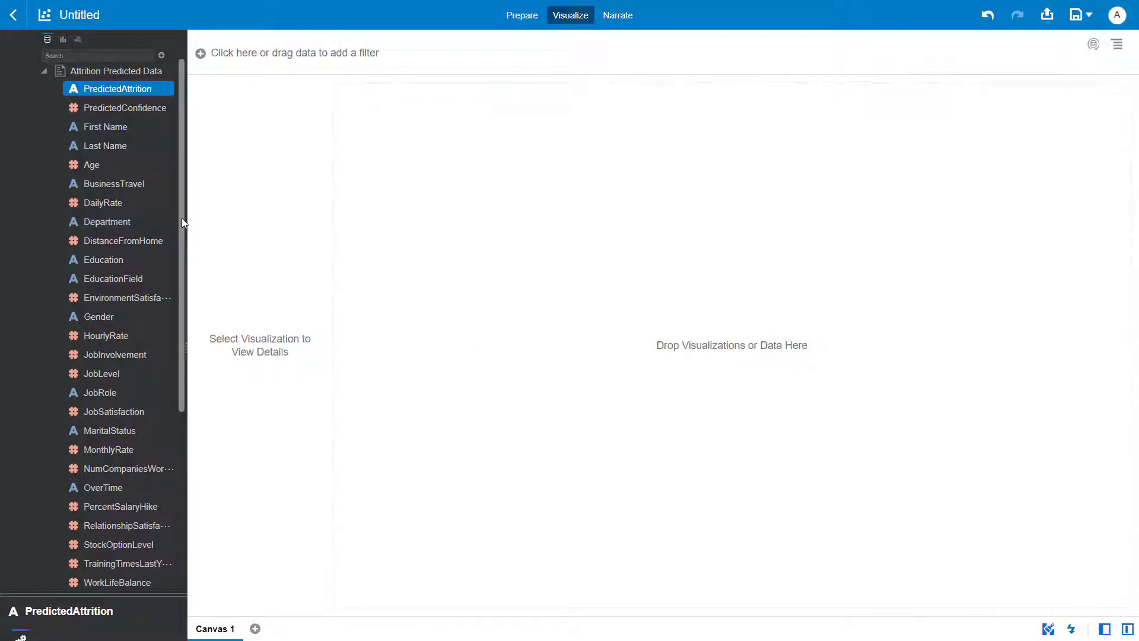
- Place EmployeeCount on the canvas as a tile and filter the canvas to PredictedAttrition Yes
{"action": "left_click_drag", "start_coordinate": [182, 218], "coordinate": [378, 252]}
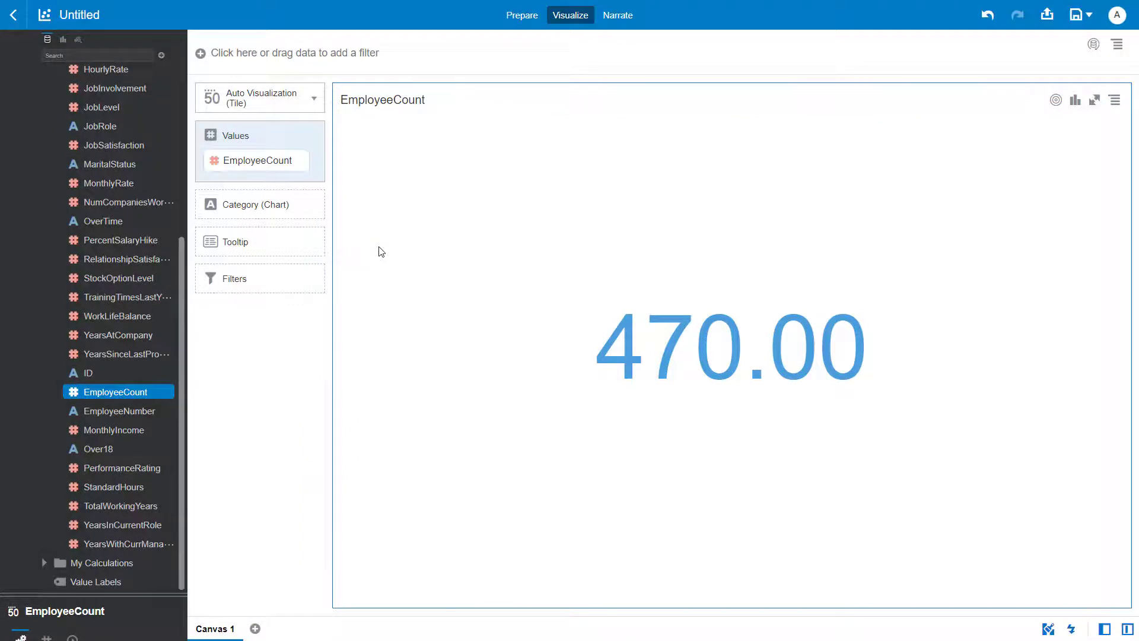
{"action": "scroll", "coordinate": [184, 183], "scroll_direction": "up", "scroll_amount": 2}
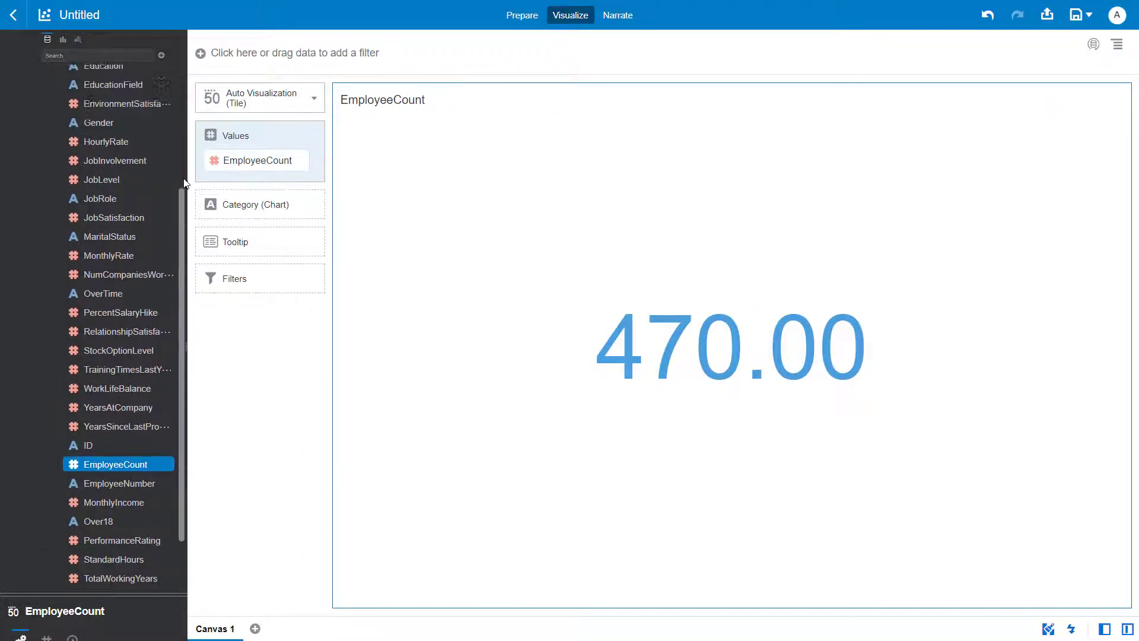
{"action": "scroll", "coordinate": [184, 182], "scroll_direction": "up", "scroll_amount": 5}
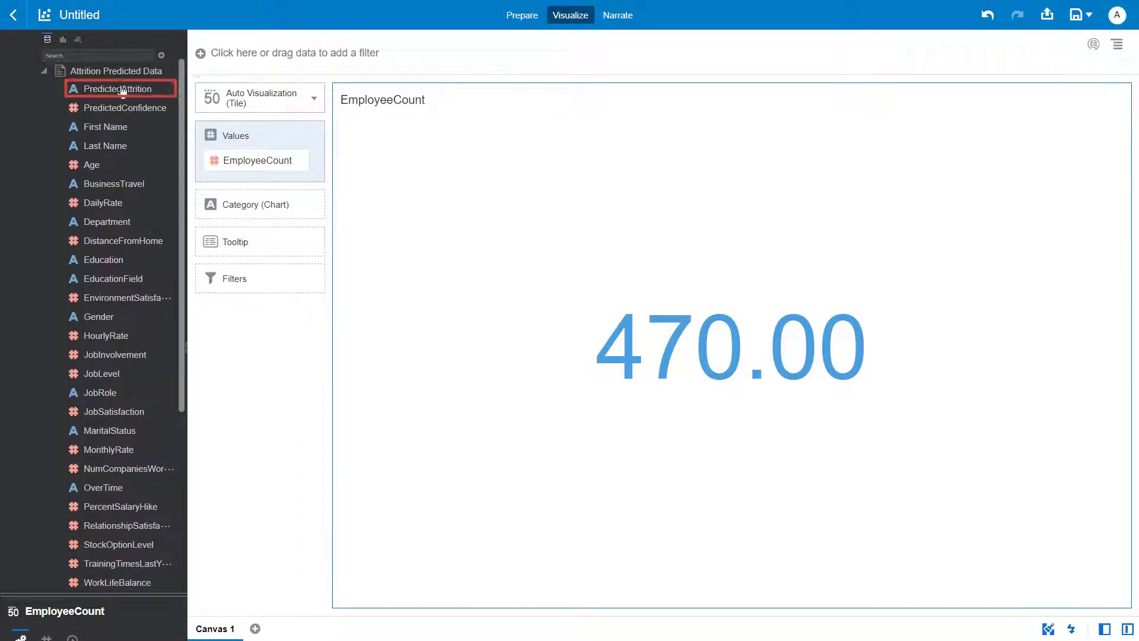
{"action": "left_click_drag", "start_coordinate": [93, 88], "coordinate": [273, 55]}
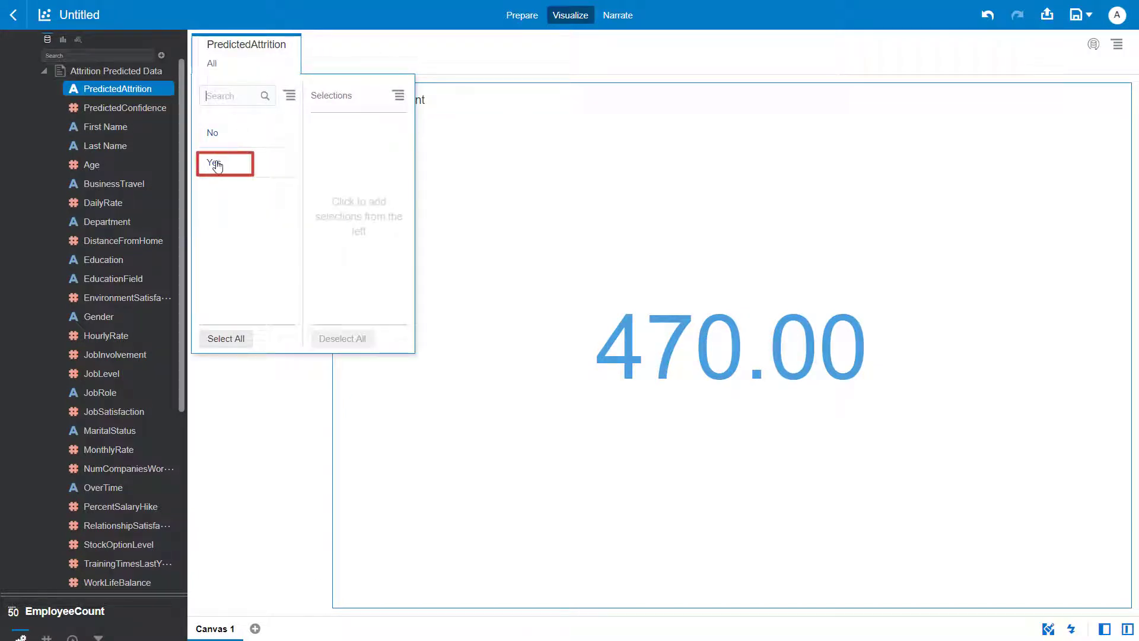
{"action": "left_click", "coordinate": [217, 166]}
{"action": "left_click", "coordinate": [305, 385]}
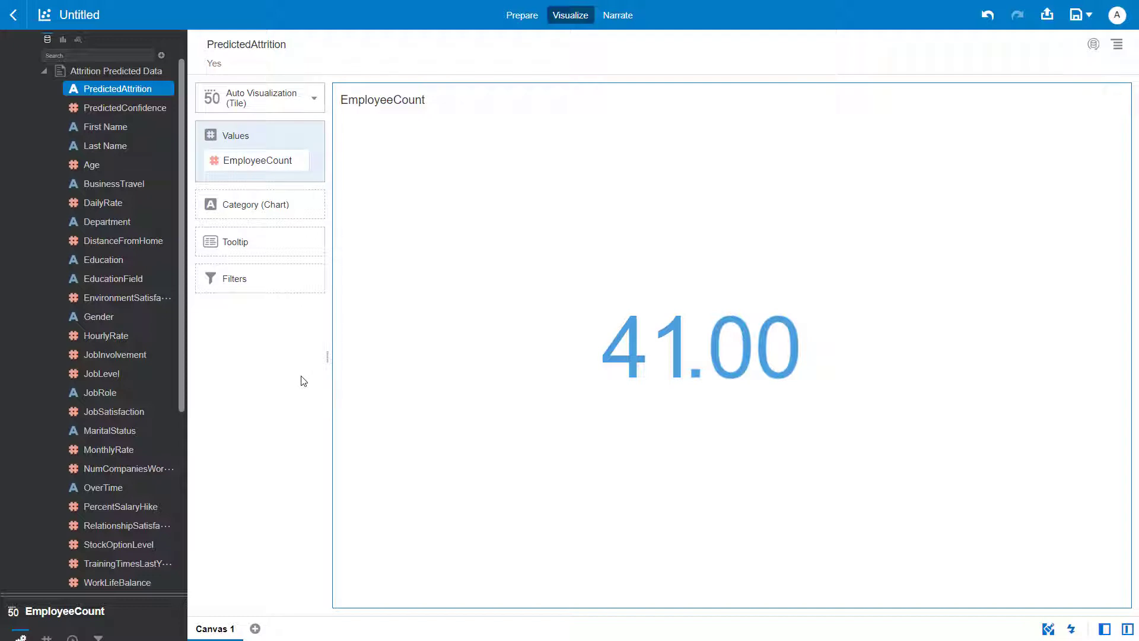
- Create a pivot visualization from First Name, Last Name, PredictedAttrition, PredictedConfidence and EmployeeNumber beside the EmployeeCount tile
{"action": "left_click", "coordinate": [114, 129]}
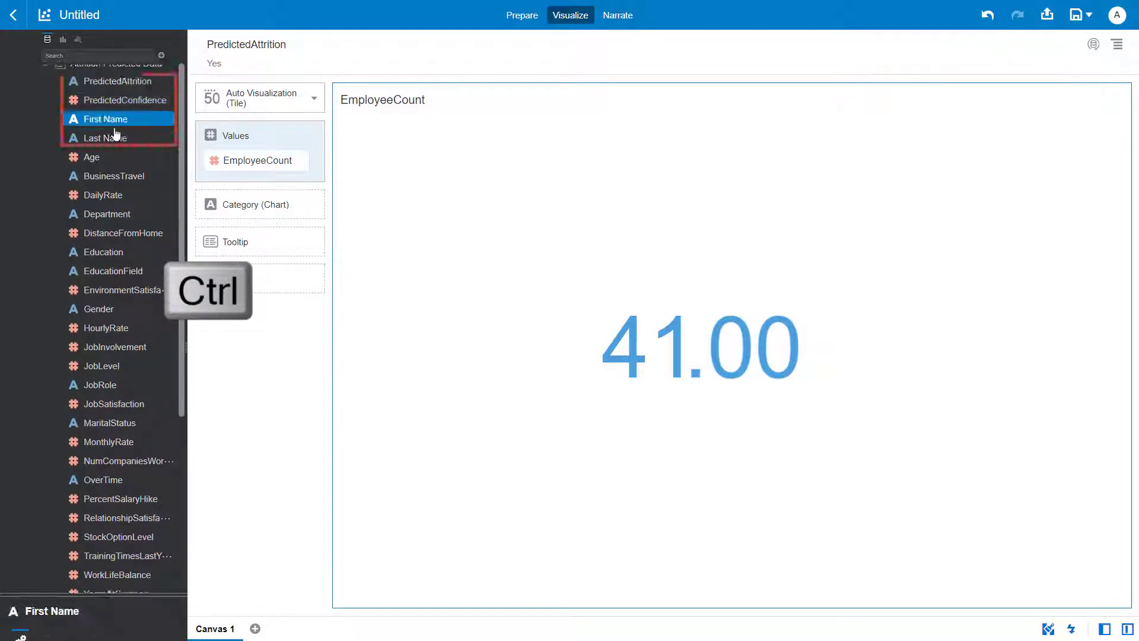
{"action": "left_click", "coordinate": [121, 139], "text": "ctrl"}
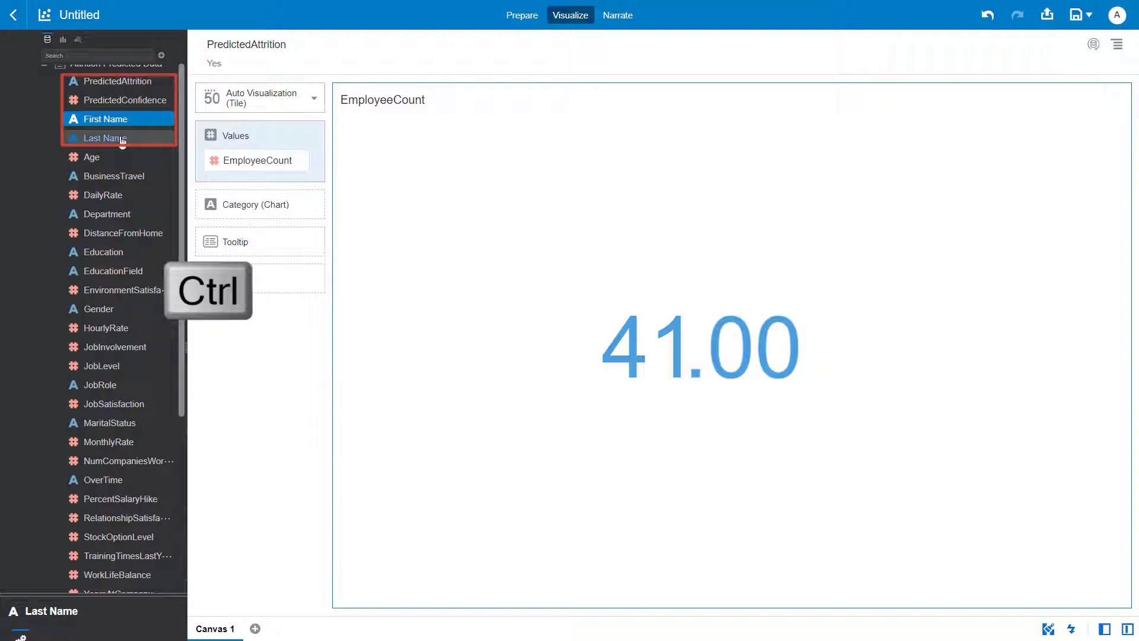
{"action": "left_click", "coordinate": [119, 83], "text": "ctrl"}
{"action": "left_click", "coordinate": [120, 100], "text": "ctrl"}
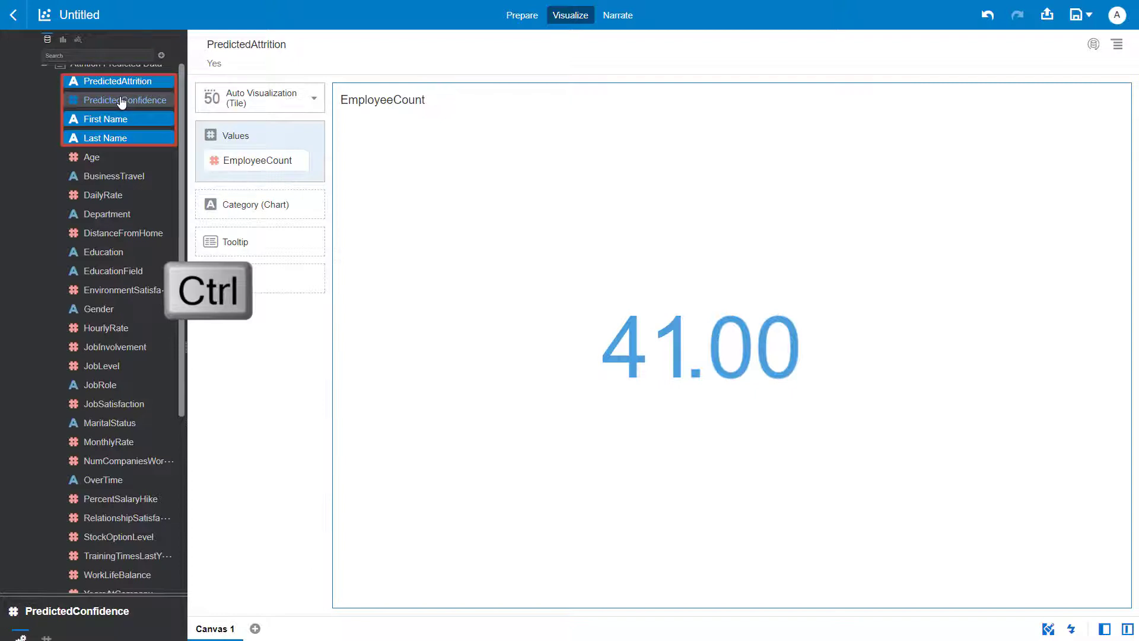
{"action": "scroll", "coordinate": [122, 102], "scroll_direction": "down", "scroll_amount": 4}
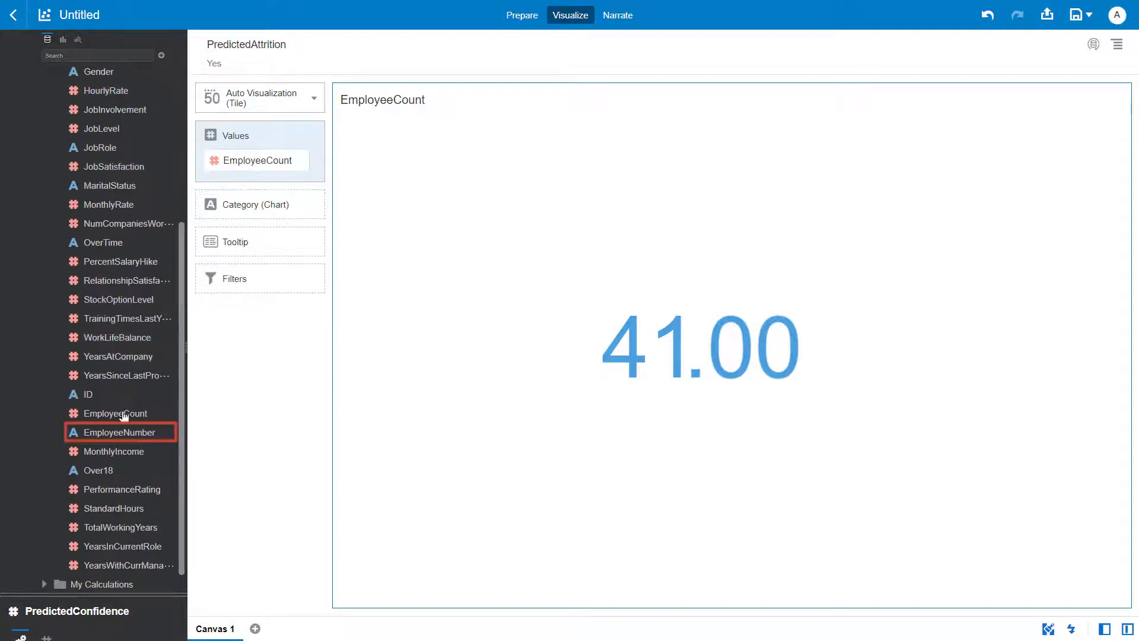
{"action": "left_click", "coordinate": [126, 433]}
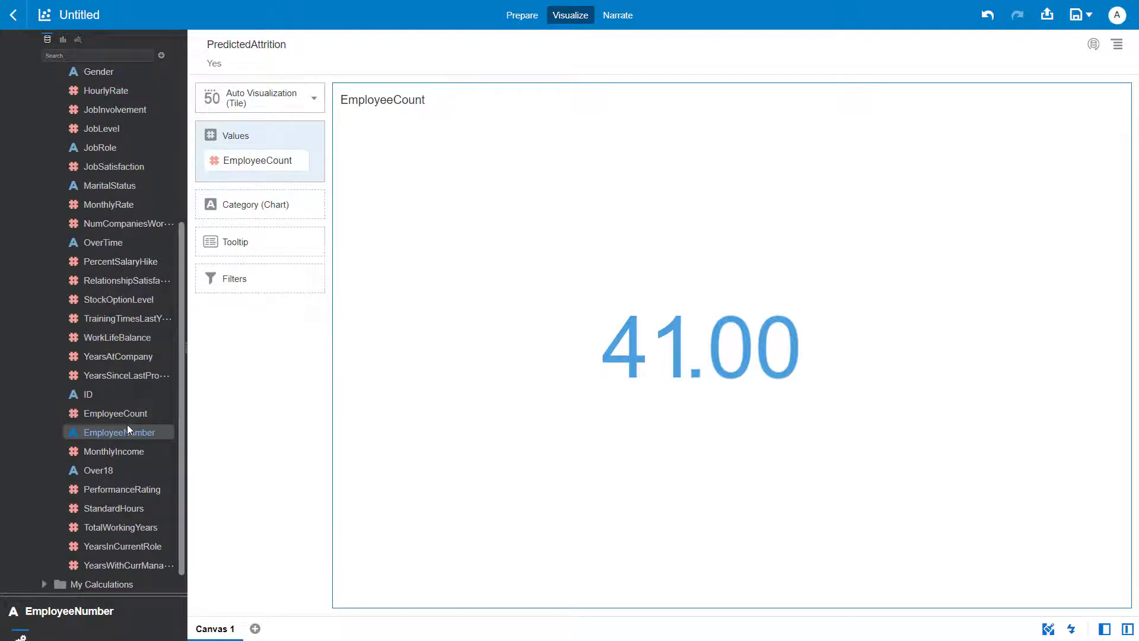
{"action": "right_click", "coordinate": [127, 424]}
{"action": "left_click", "coordinate": [190, 464]}
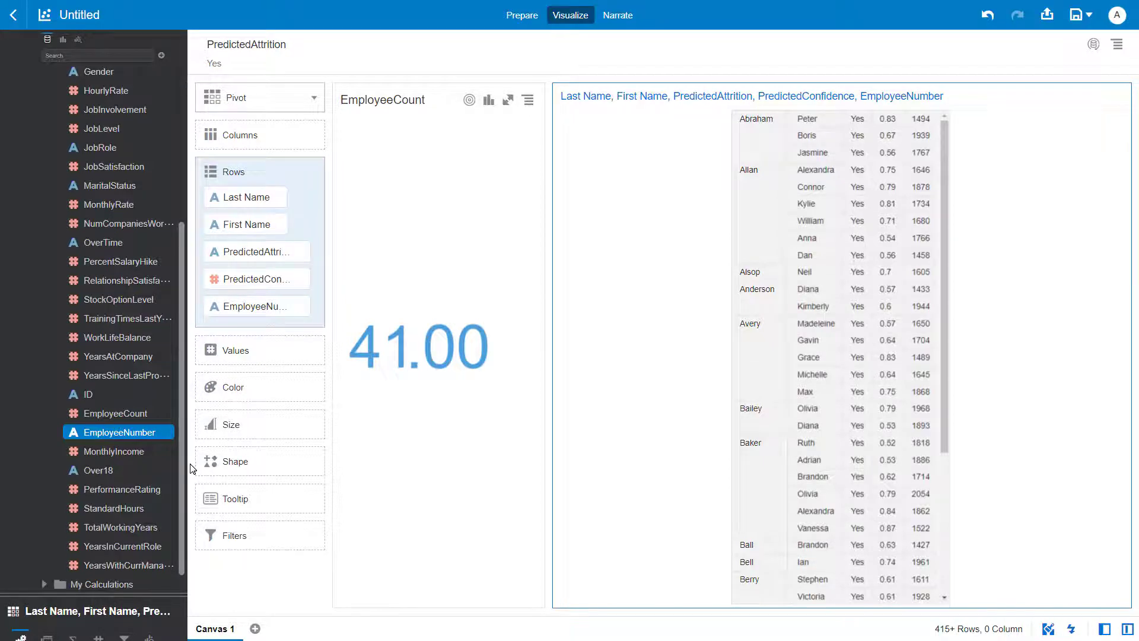
- Create a donut visualization of EmployeeCount by Department across the canvas below the EmployeeCount tile and the pivot
{"action": "scroll", "coordinate": [132, 186], "scroll_direction": "up", "scroll_amount": 5}
{"action": "scroll", "coordinate": [45, 216], "scroll_direction": "down", "scroll_amount": 1}
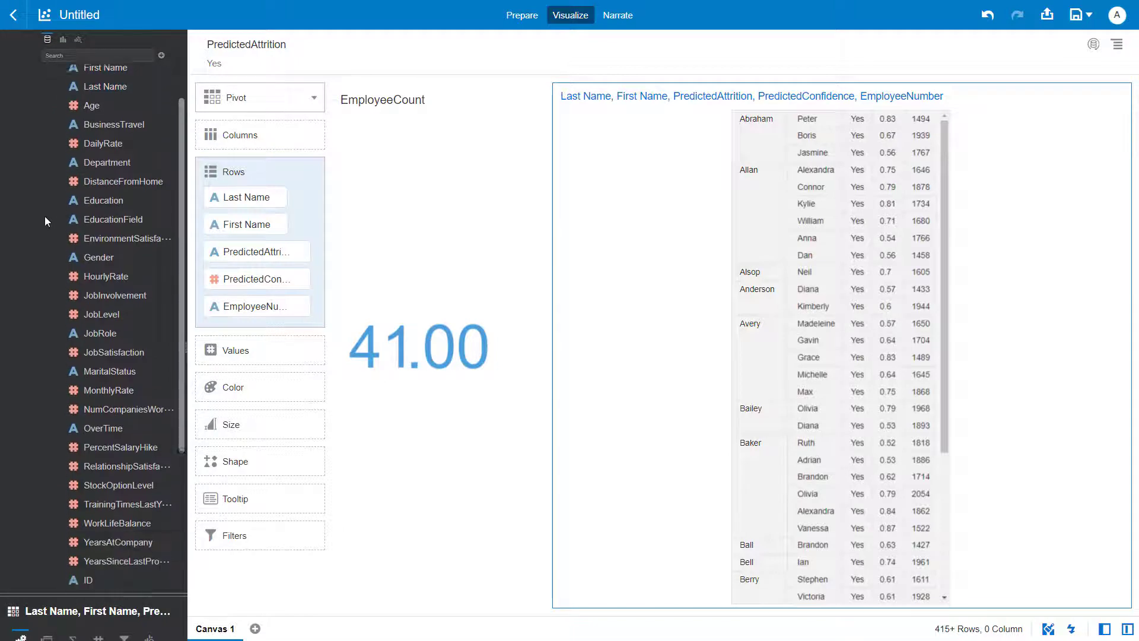
{"action": "scroll", "coordinate": [43, 216], "scroll_direction": "up", "scroll_amount": 2}
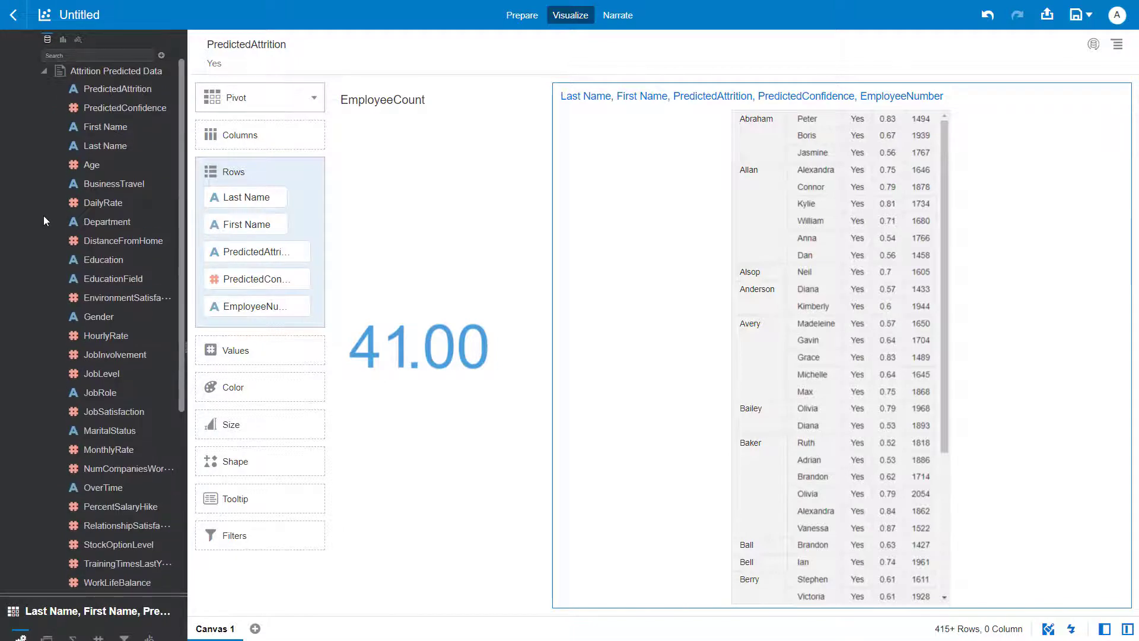
{"action": "scroll", "coordinate": [44, 216], "scroll_direction": "down", "scroll_amount": 3}
{"action": "key", "text": "ctrl"}
{"action": "left_click", "coordinate": [115, 481], "text": "ctrl"}
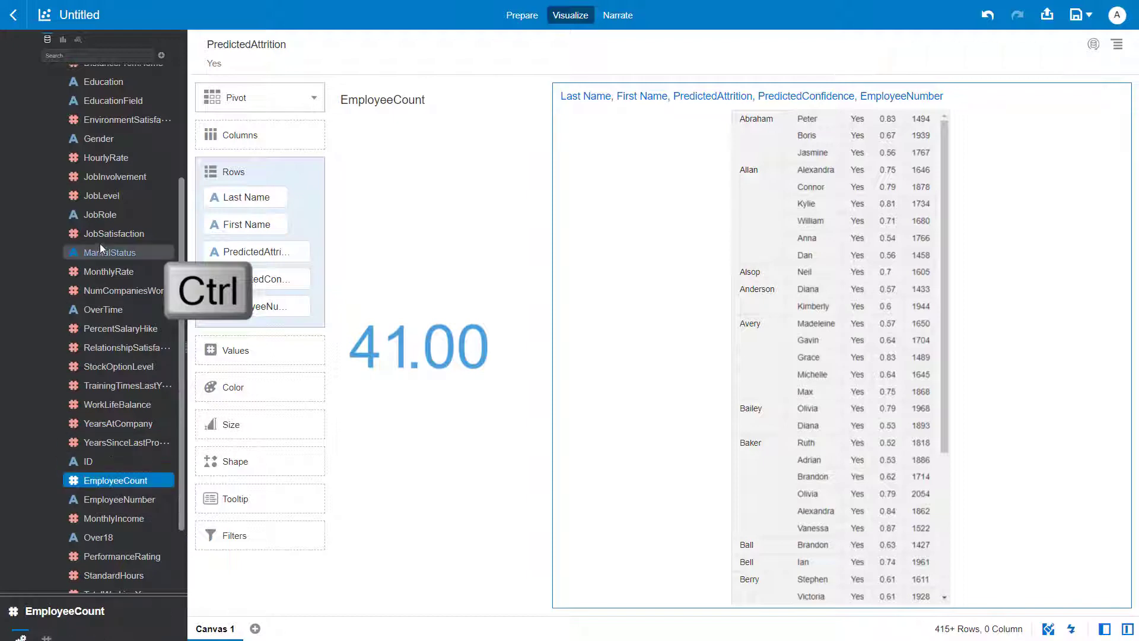
{"action": "scroll", "coordinate": [100, 244], "scroll_direction": "up", "scroll_amount": 2}
{"action": "left_click", "coordinate": [105, 164]}
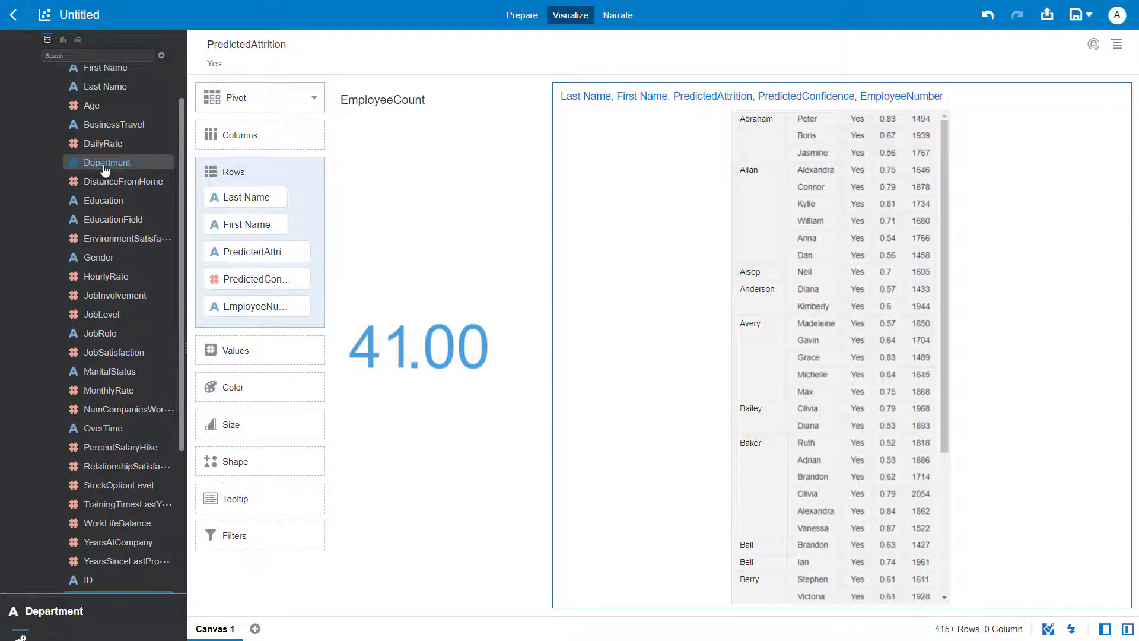
{"action": "left_click_drag", "start_coordinate": [106, 170], "coordinate": [536, 617]}
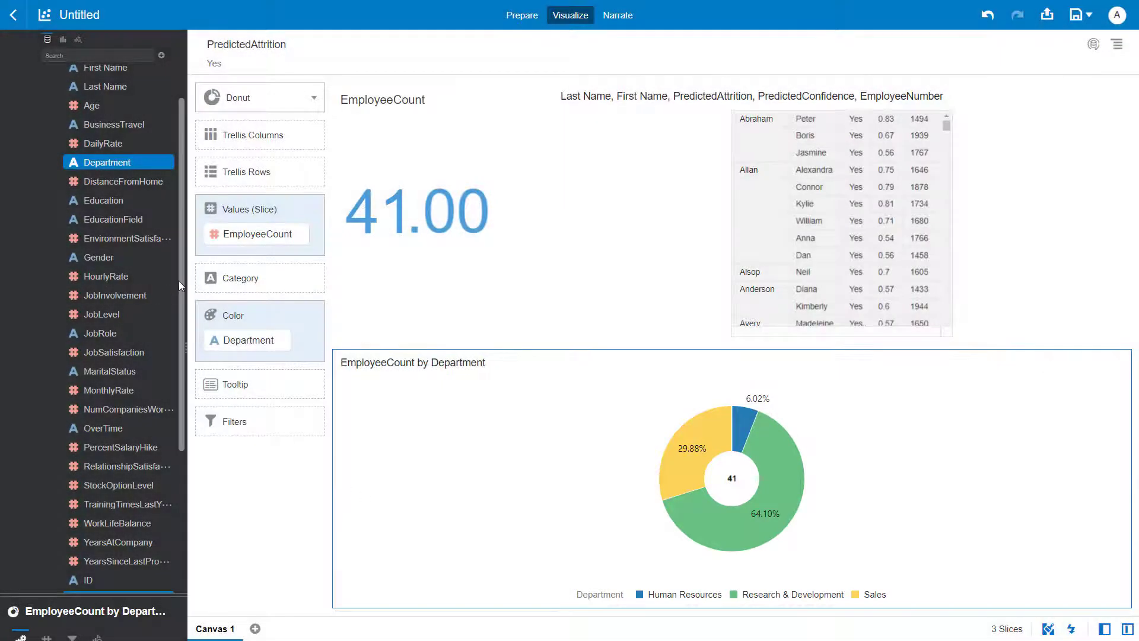
- Run Explain on the PredictedAttrition column and browse the basic facts charts it offers
{"action": "scroll", "coordinate": [173, 241], "scroll_direction": "up", "scroll_amount": 2}
{"action": "right_click", "coordinate": [107, 90]}
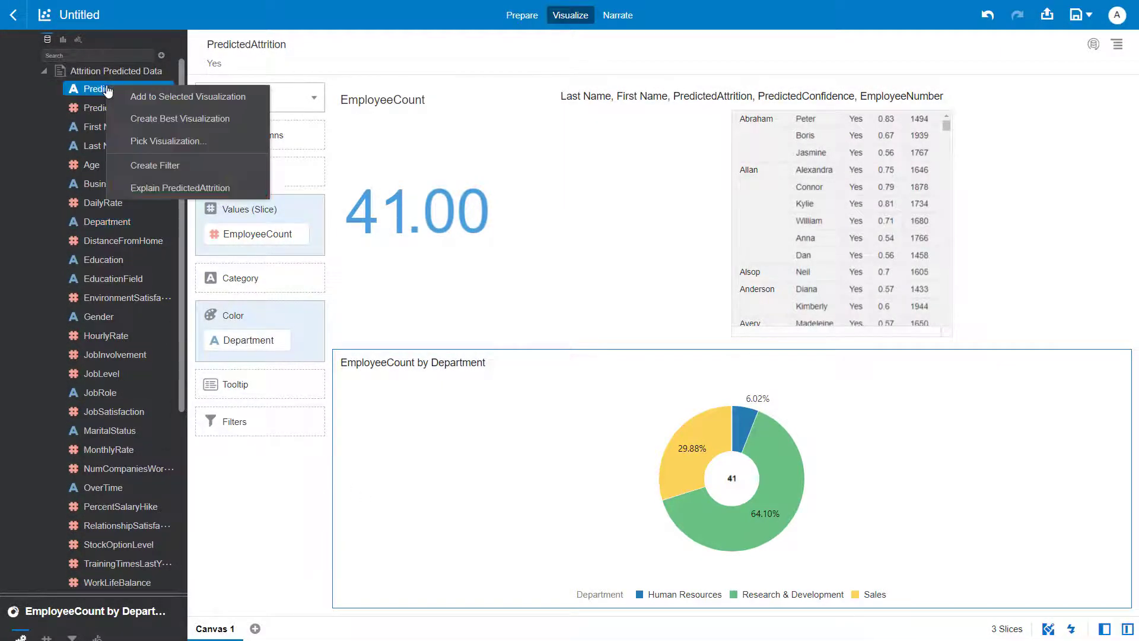
{"action": "left_click", "coordinate": [157, 189]}
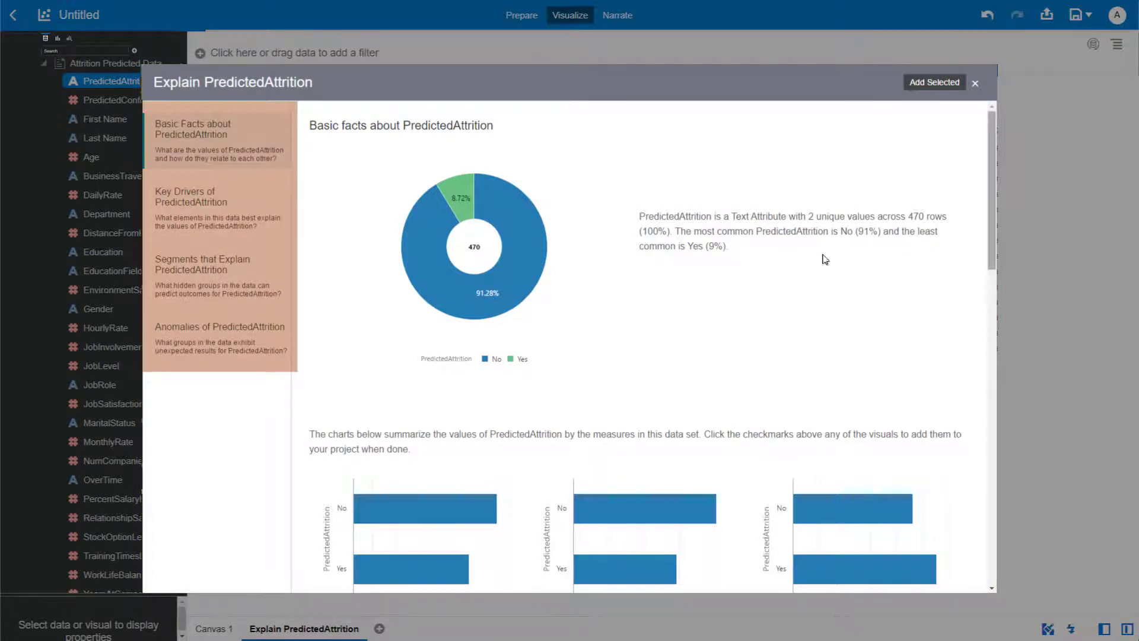
{"action": "scroll", "coordinate": [992, 279], "scroll_direction": "down", "scroll_amount": 5}
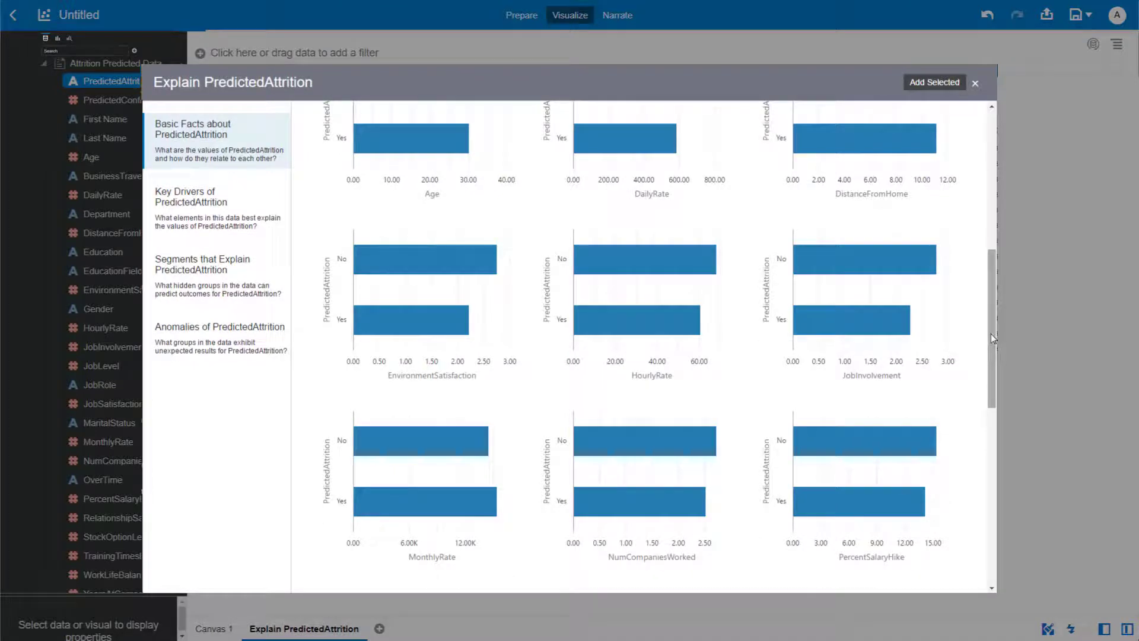
{"action": "left_click_drag", "start_coordinate": [991, 333], "coordinate": [991, 279]}
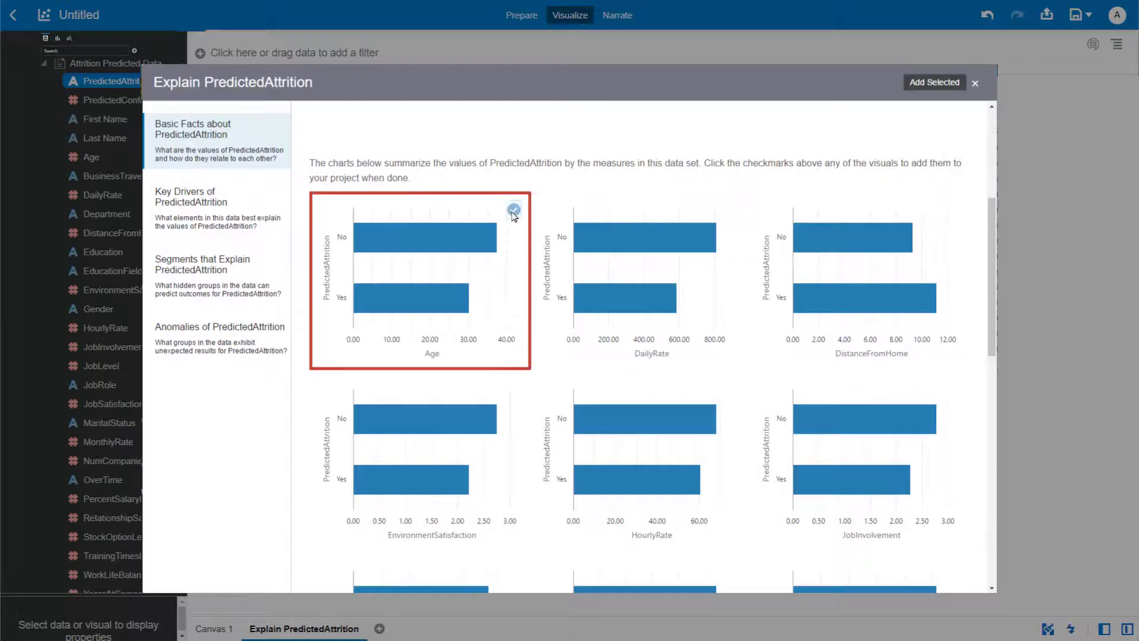
- Select the Age, DailyRate and StockOptionLevel charts from the basic facts and add them to the project
{"action": "left_click", "coordinate": [513, 211]}
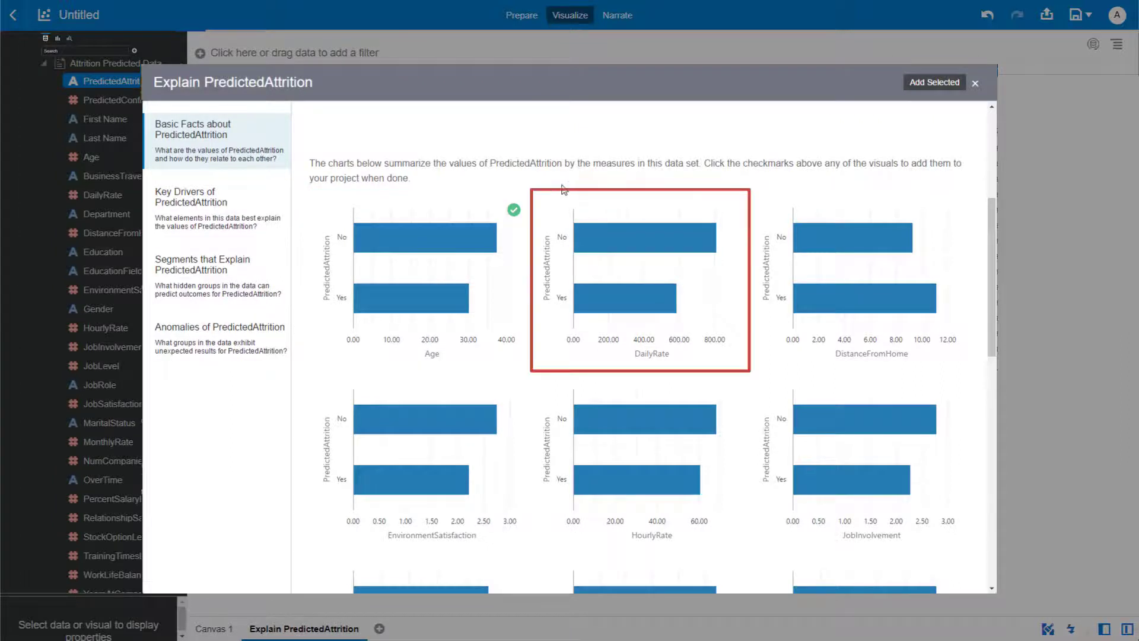
{"action": "mouse_move", "coordinate": [572, 186]}
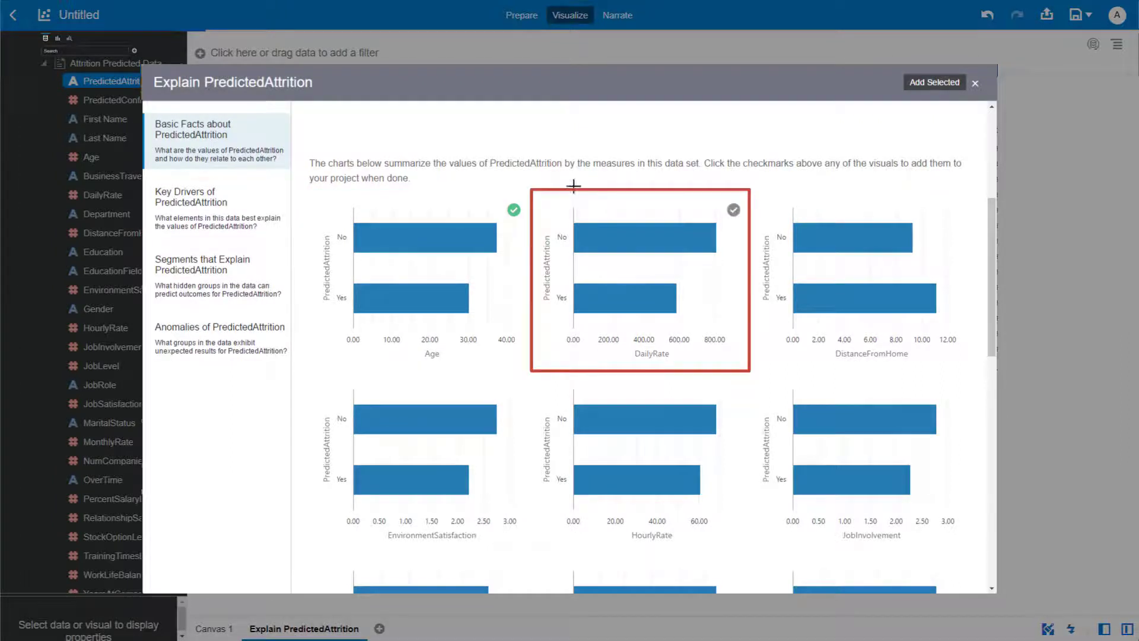
{"action": "left_click", "coordinate": [734, 211]}
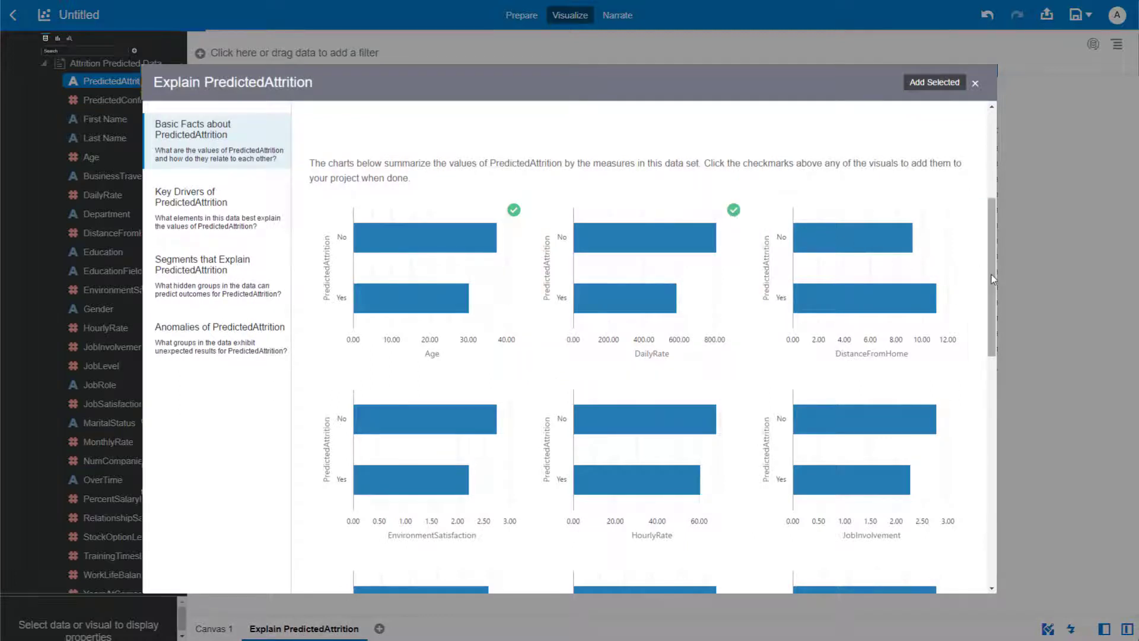
{"action": "left_click_drag", "start_coordinate": [992, 279], "coordinate": [990, 446]}
{"action": "mouse_move", "coordinate": [733, 256]}
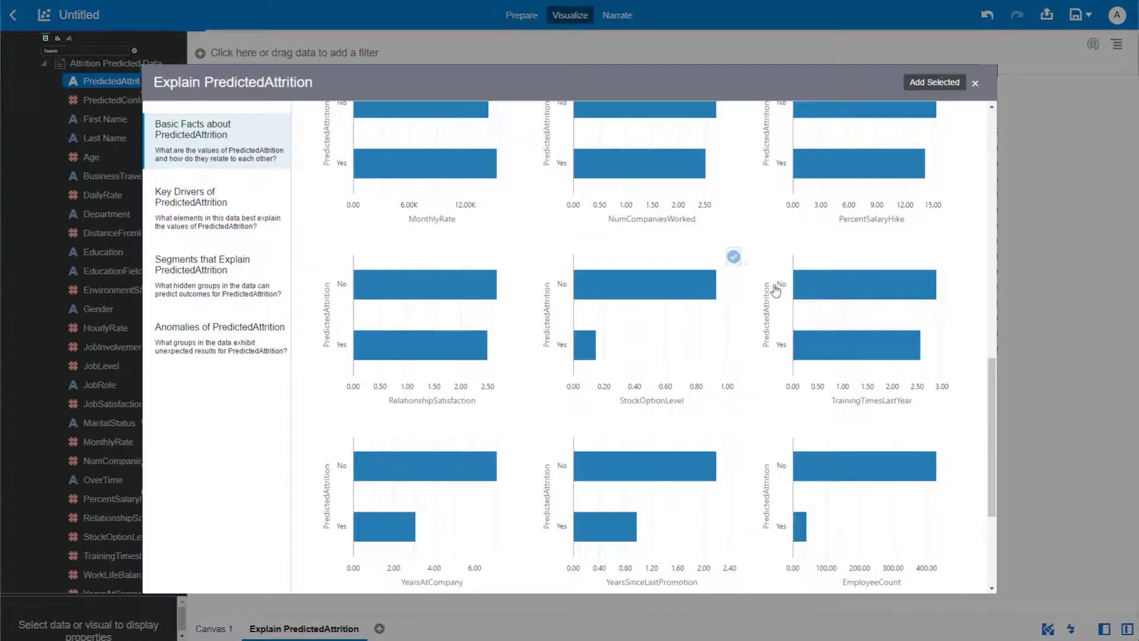
{"action": "left_click", "coordinate": [733, 258]}
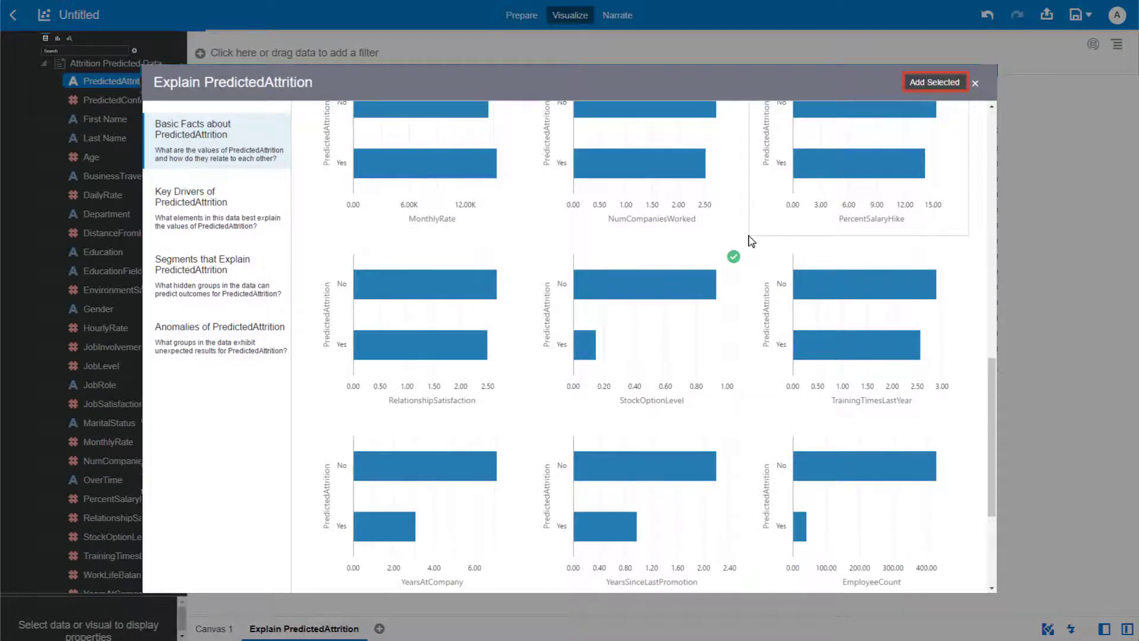
{"action": "left_click", "coordinate": [934, 81]}
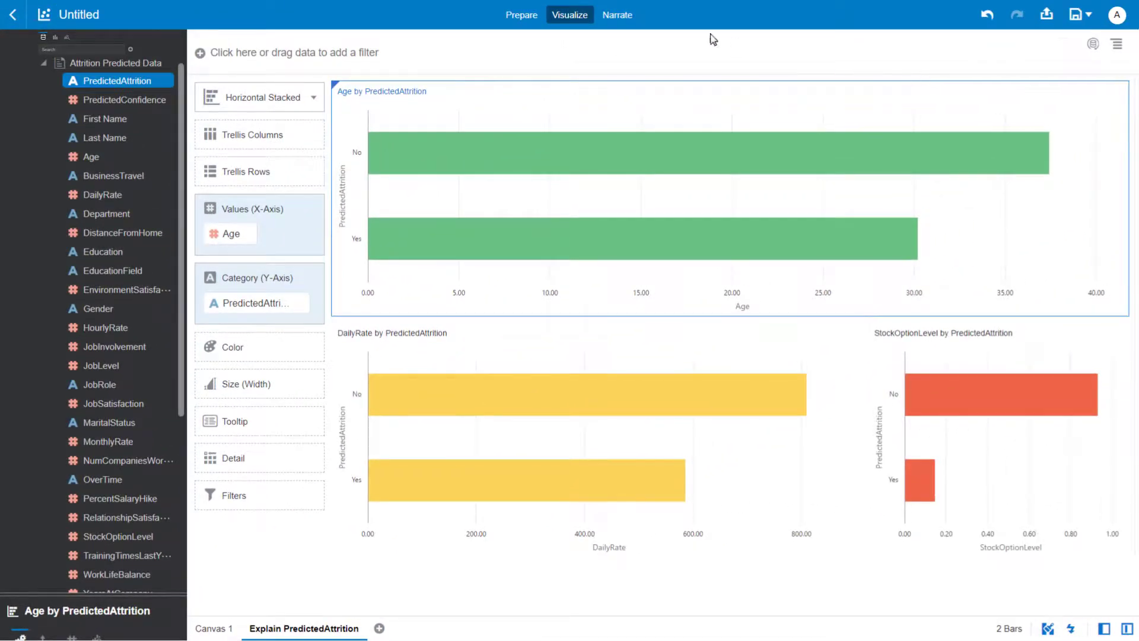
- Add the Explain PredictedAttrition canvas to the project's story and place a blank note at the upper edge of the Age chart
{"action": "left_click", "coordinate": [610, 13]}
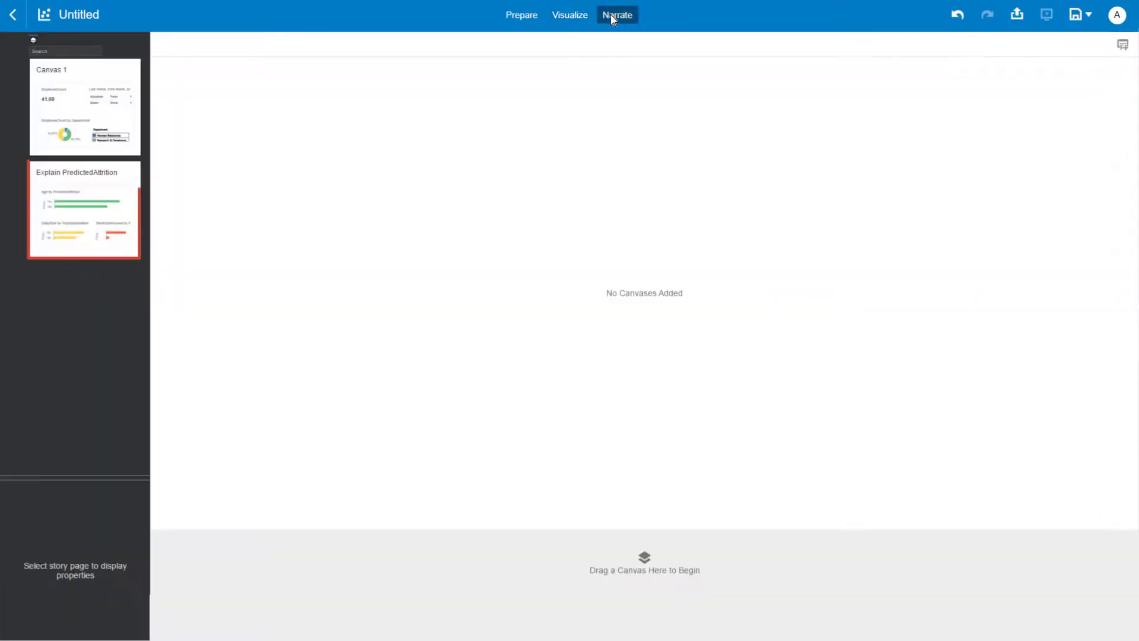
{"action": "double_click", "coordinate": [104, 188]}
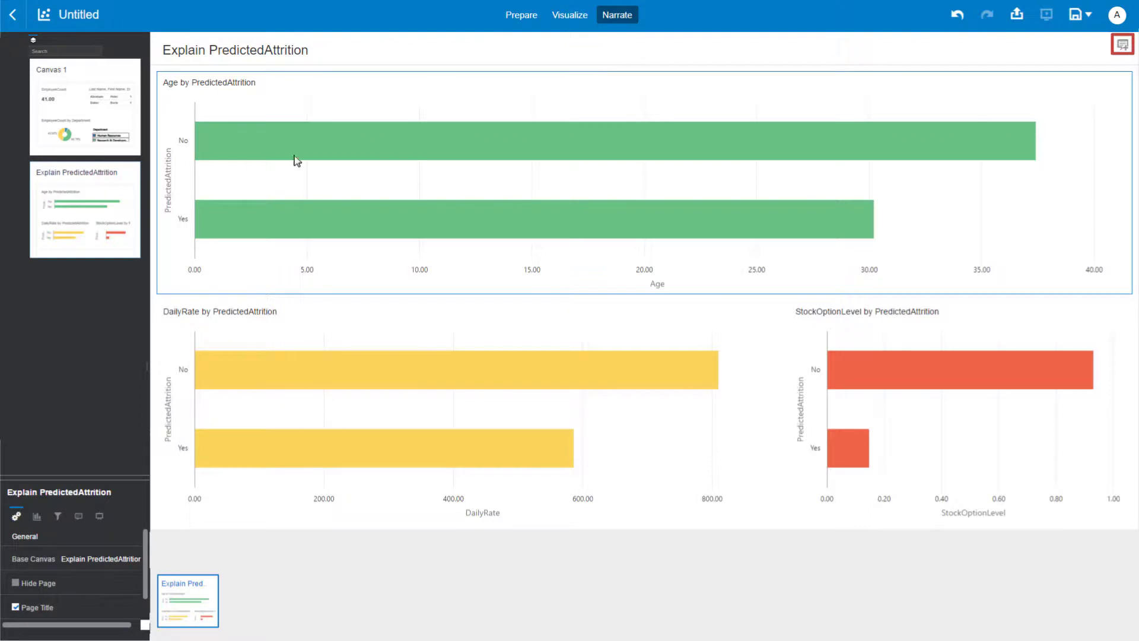
{"action": "left_click", "coordinate": [1121, 45]}
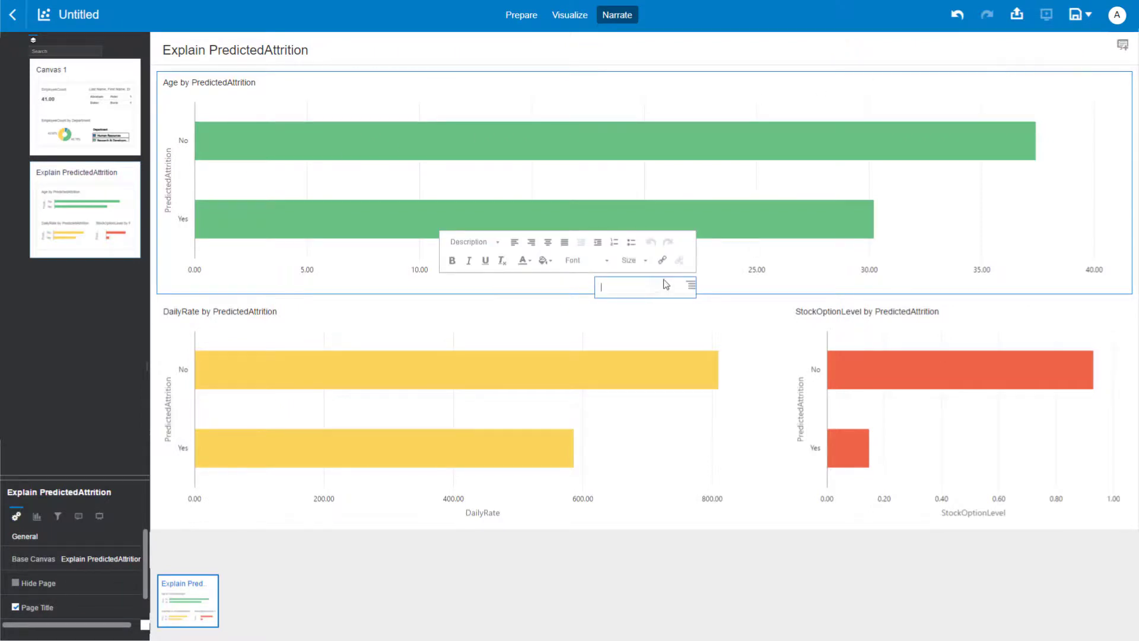
{"action": "left_click_drag", "start_coordinate": [595, 287], "coordinate": [332, 76]}
- Write "Attrition factors to evaluate include age, daily rate, and stock option vesting percentage." in the note, widen the note and justify its text
{"action": "left_click", "coordinate": [355, 75]}
{"action": "type", "text": "Attr"}
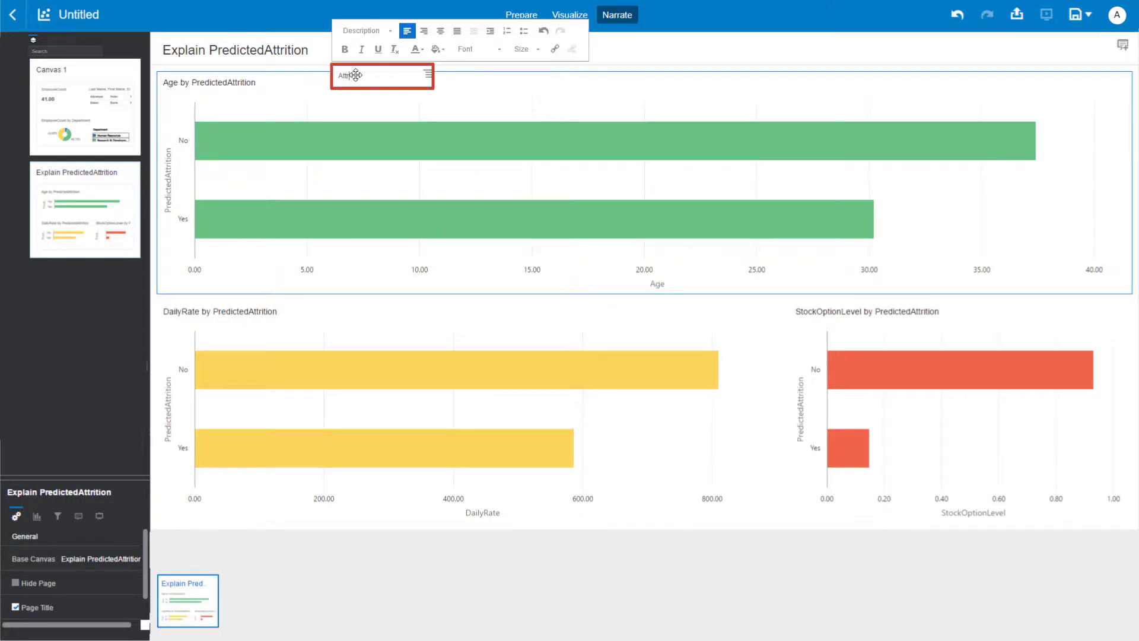
{"action": "type", "text": "ition factors to evaluate inc"}
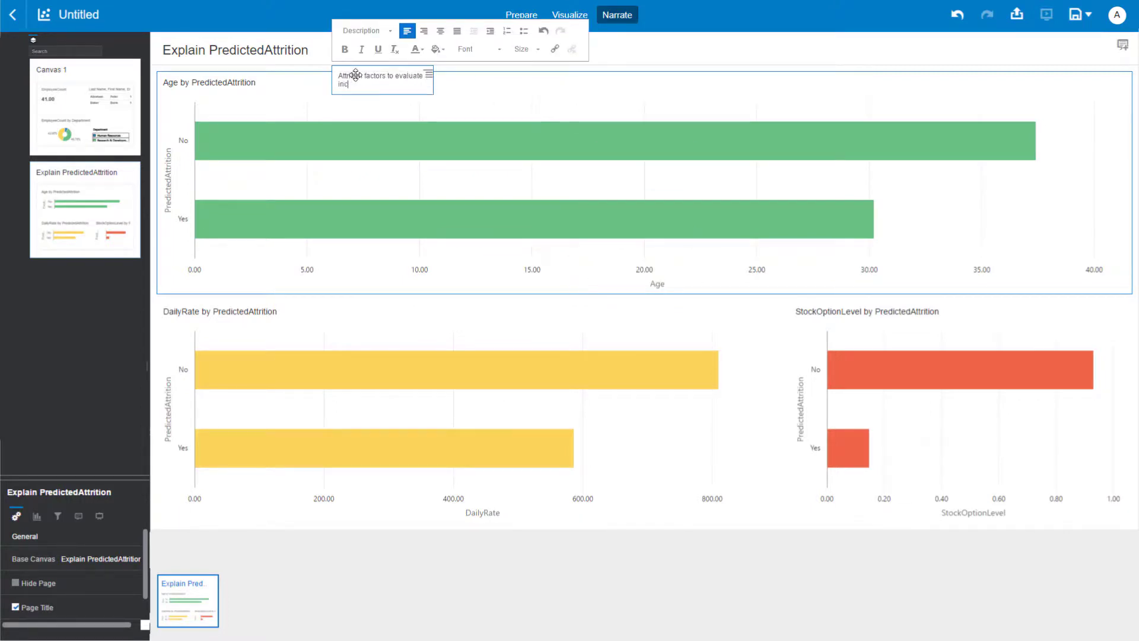
{"action": "type", "text": "lude age, daily rate, and stock option"}
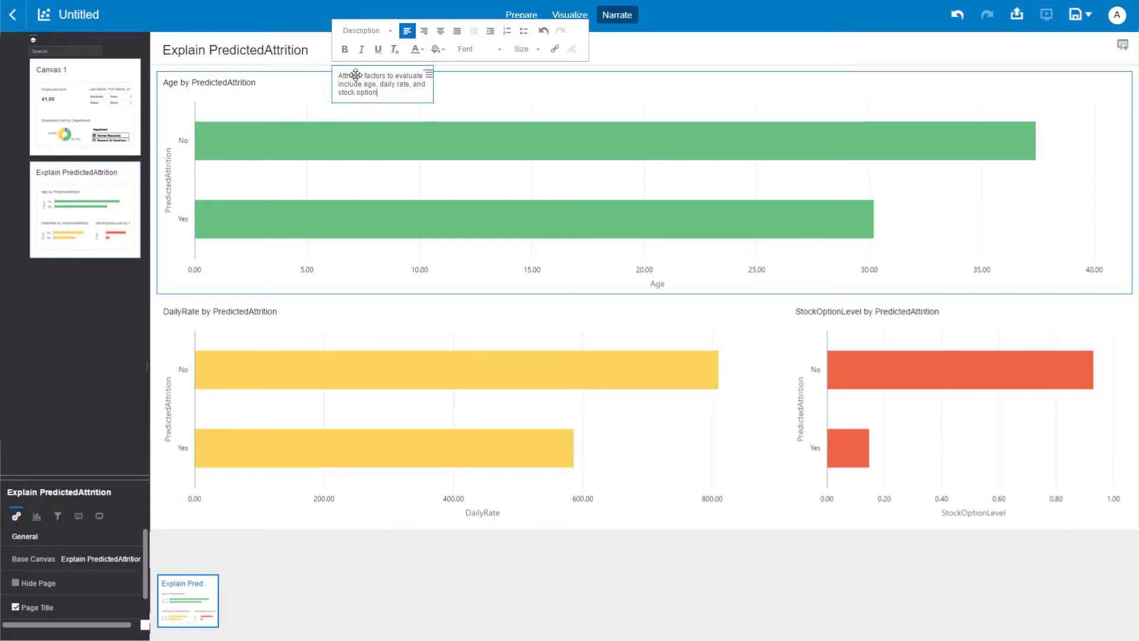
{"action": "type", "text": " vesting percentage."}
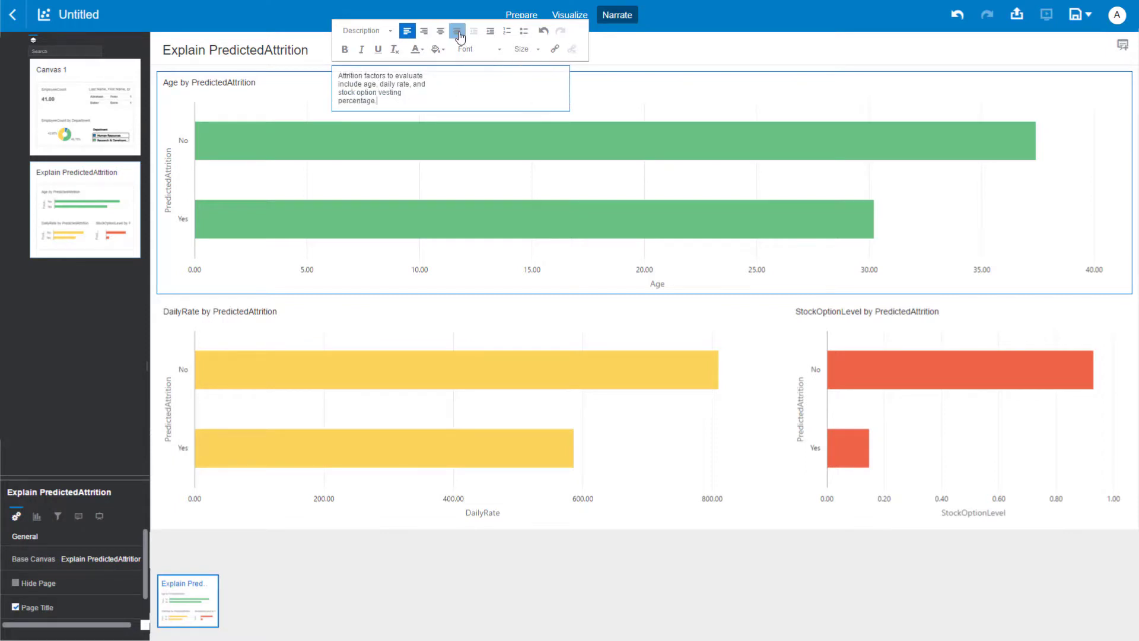
{"action": "left_click", "coordinate": [456, 31]}
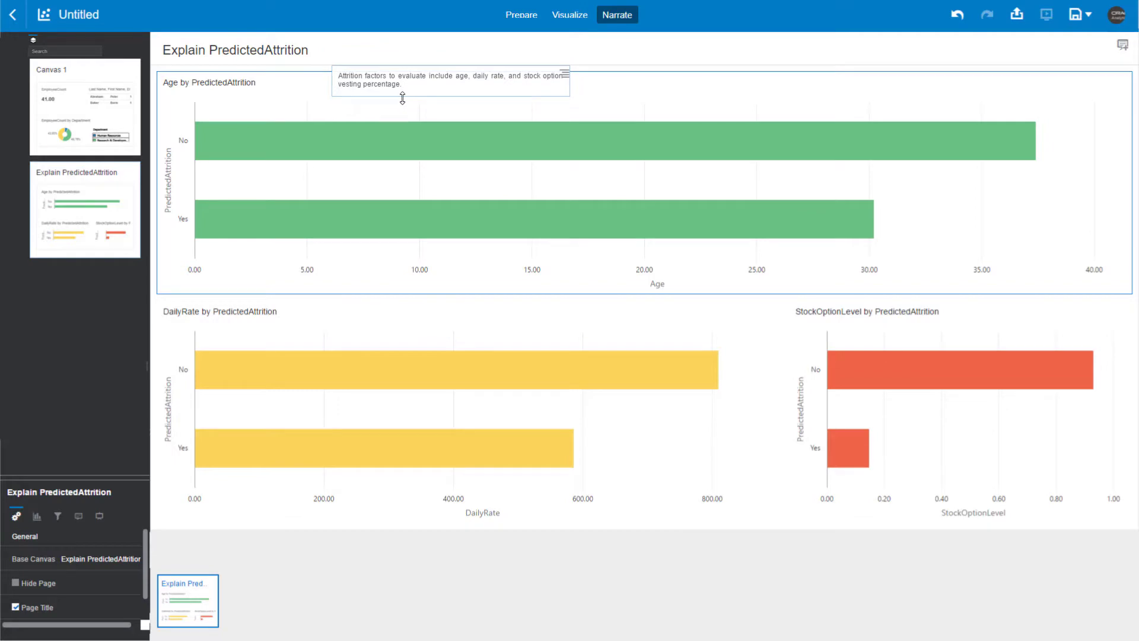